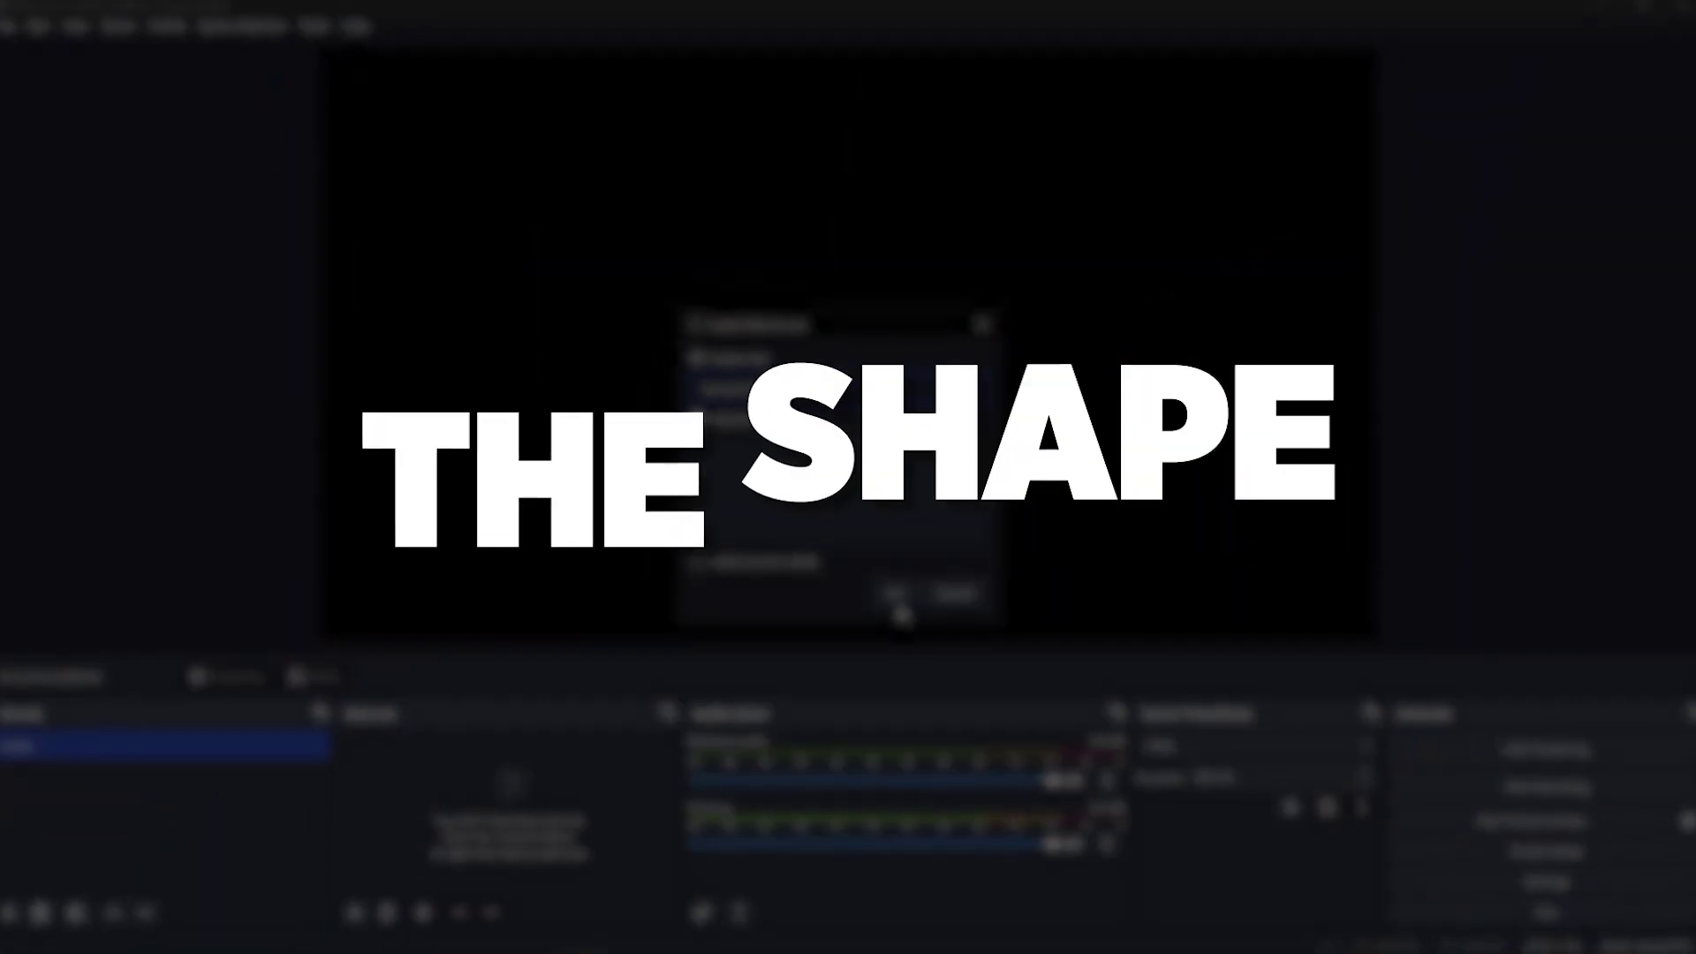
# Confirm creating the new webcam source and bring up its camera device list.
pyautogui.click(896, 593)
pyautogui.click(662, 490)
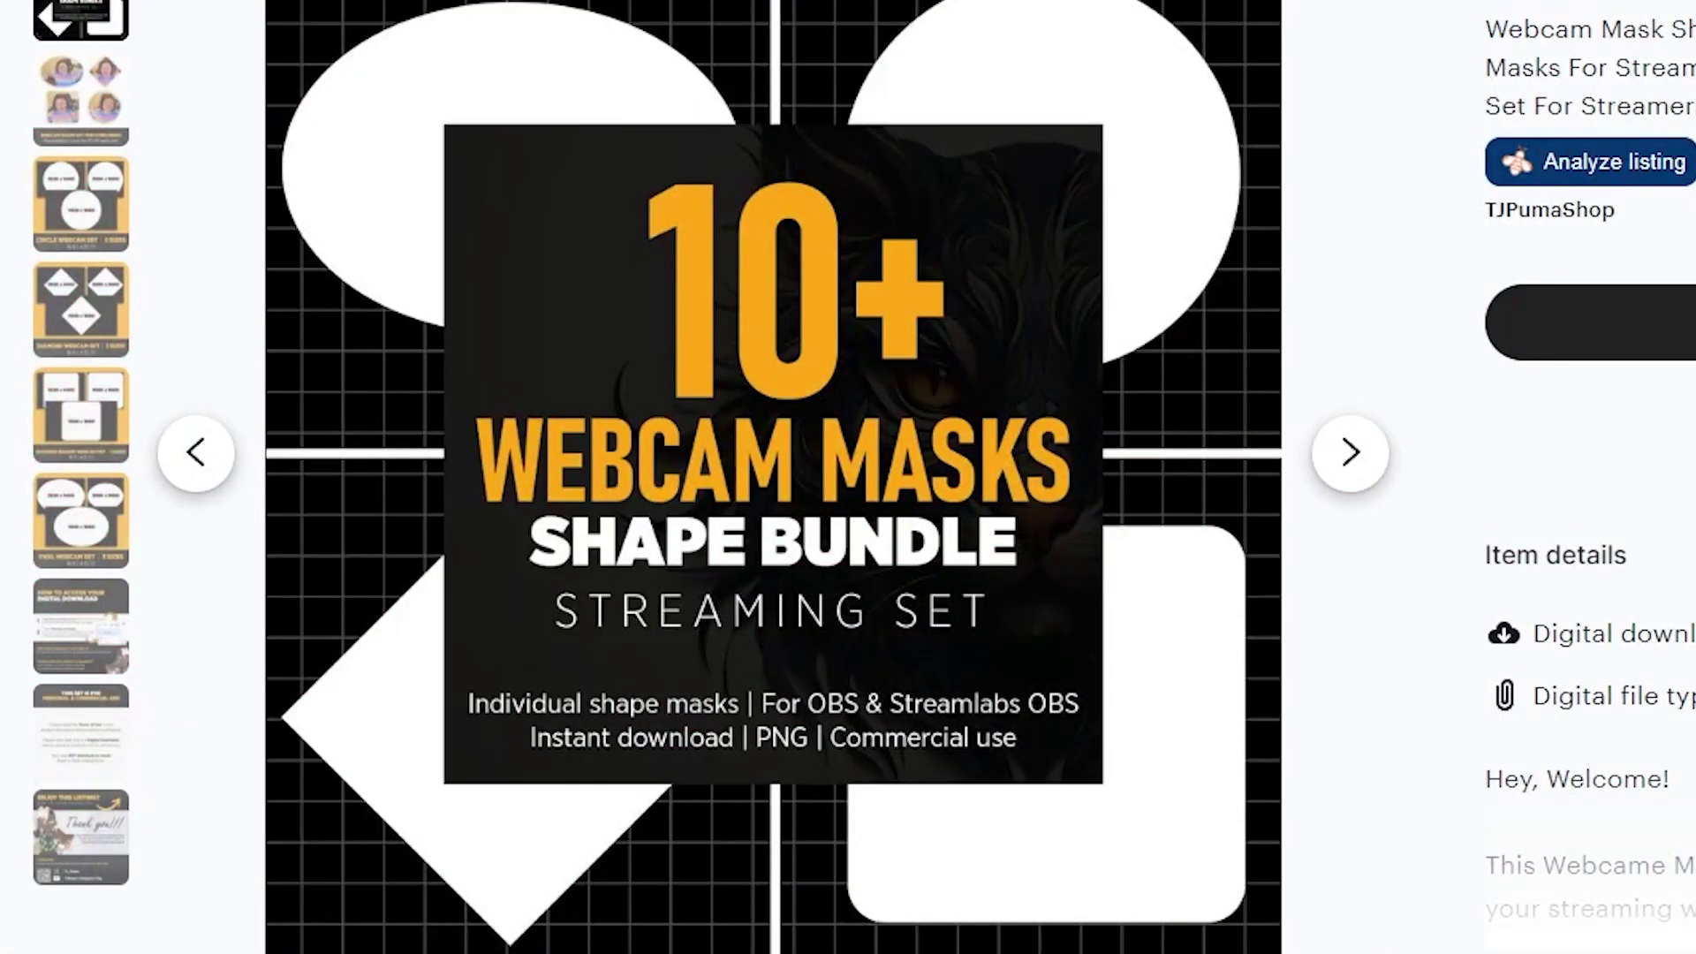
# View the Circle Webcam Set image in the listing's webcam photo gallery.
pyautogui.click(81, 97)
pyautogui.click(93, 225)
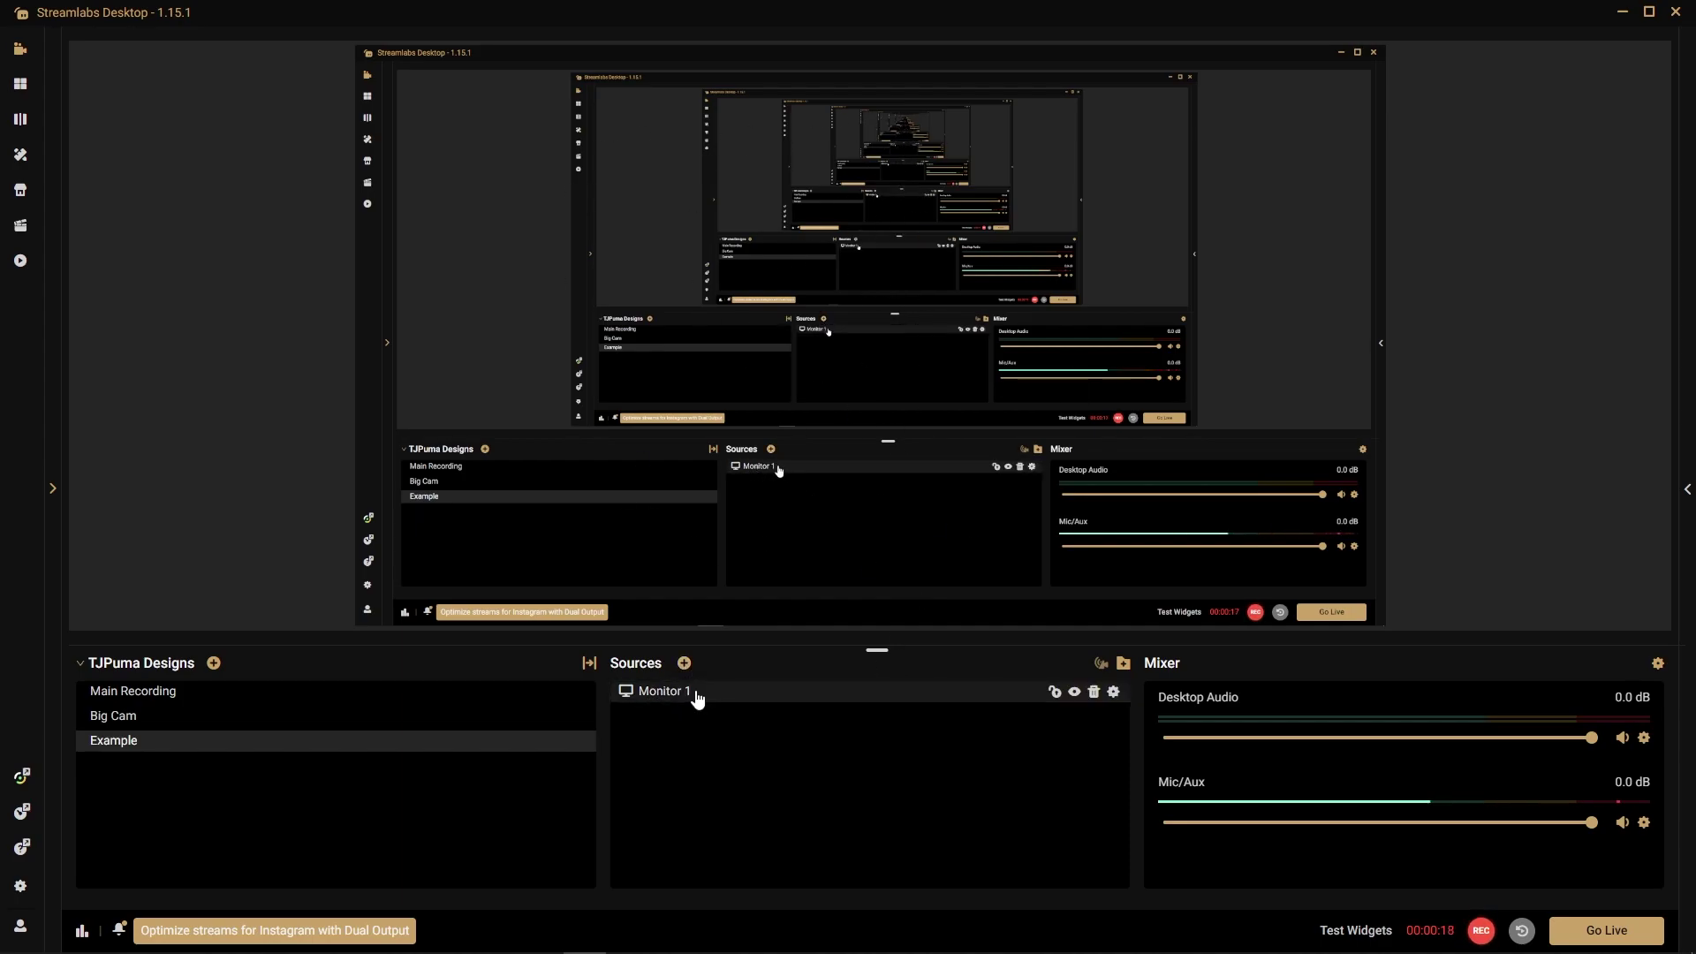
# Add a fresh Video Capture Device source and start renaming it Camera EXAMPLE.
pyautogui.click(685, 663)
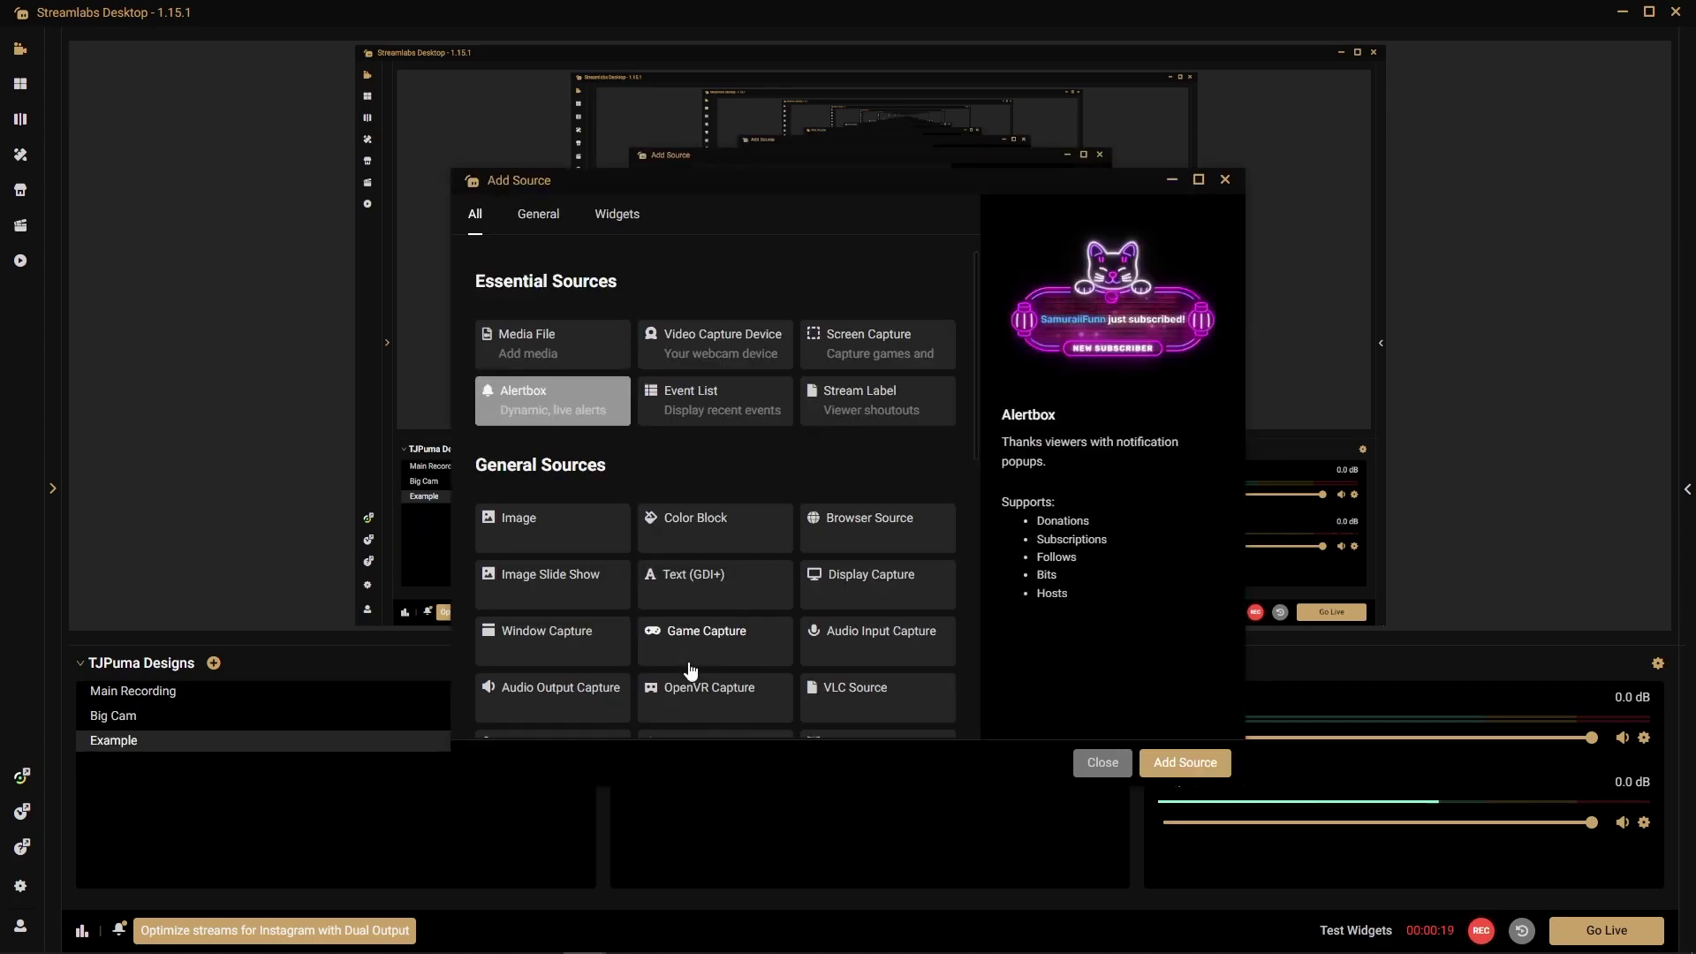
pyautogui.click(712, 338)
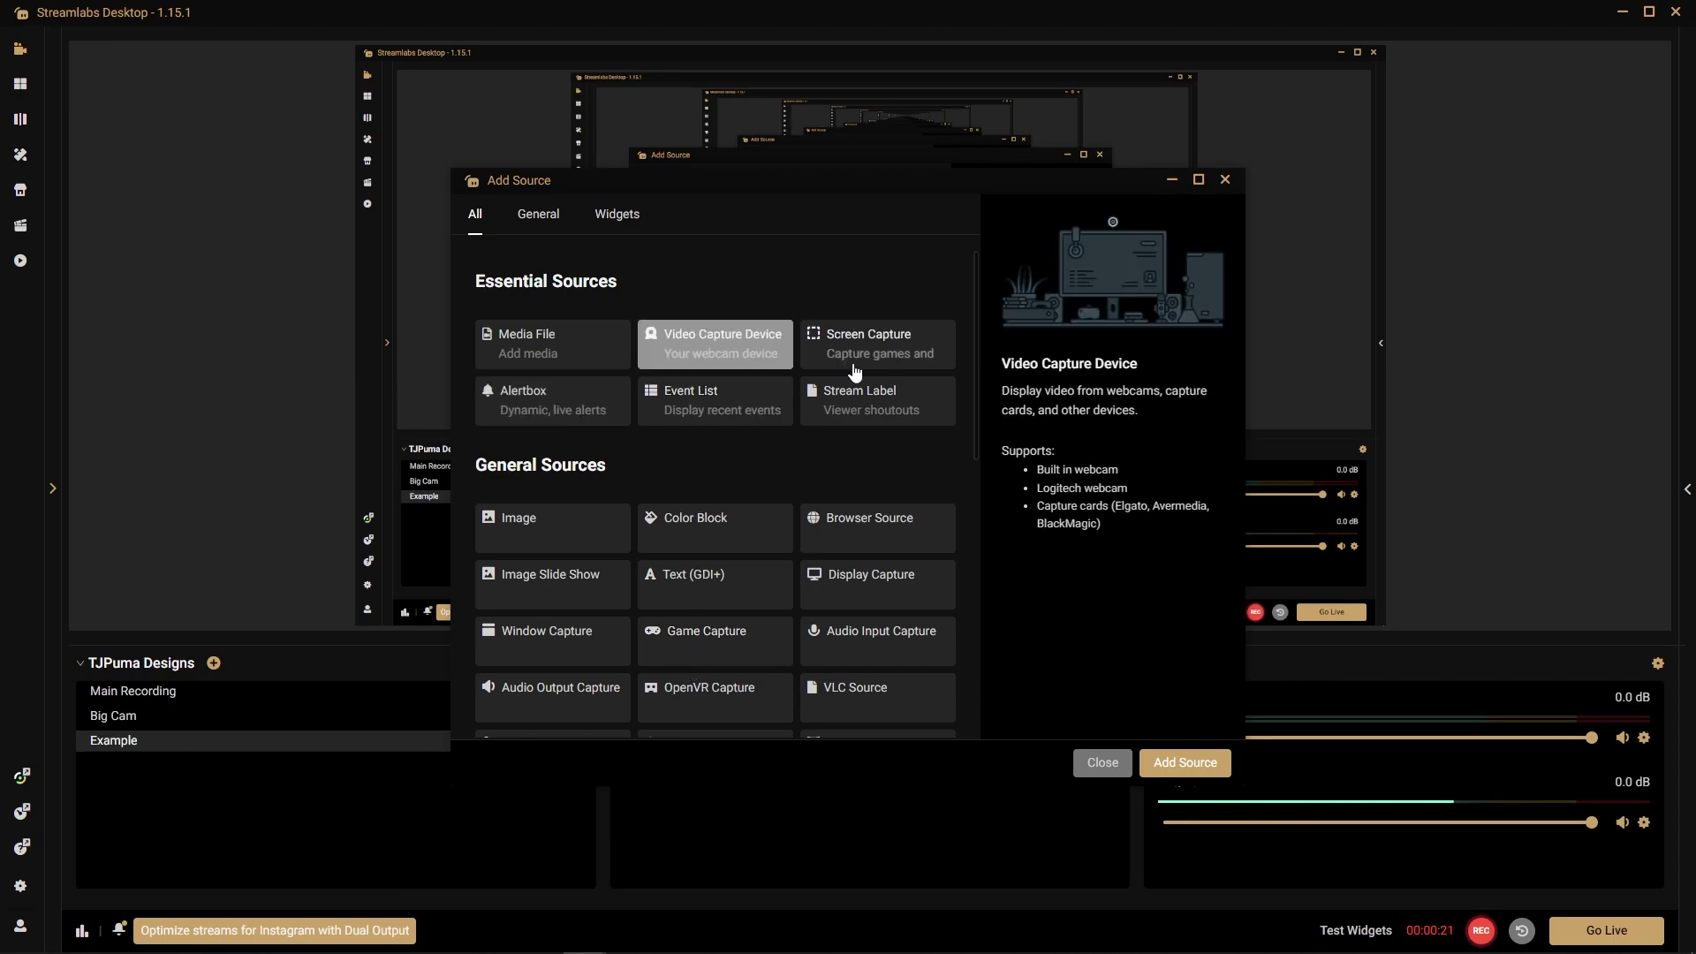
pyautogui.click(1177, 765)
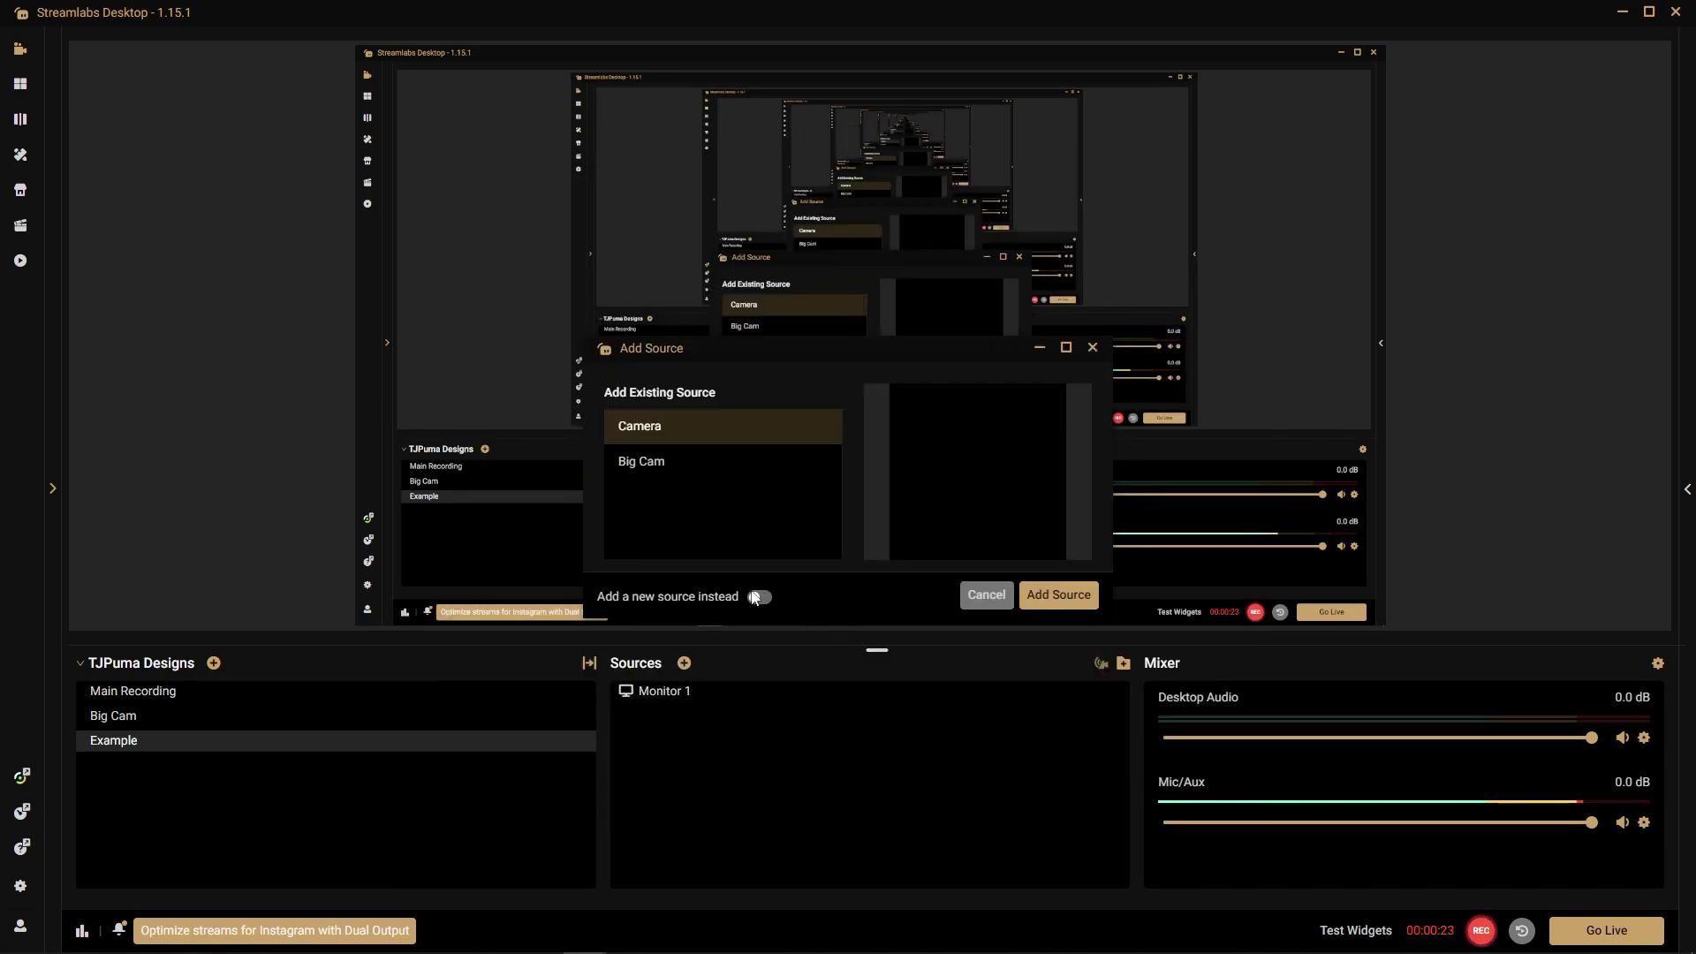
pyautogui.click(759, 598)
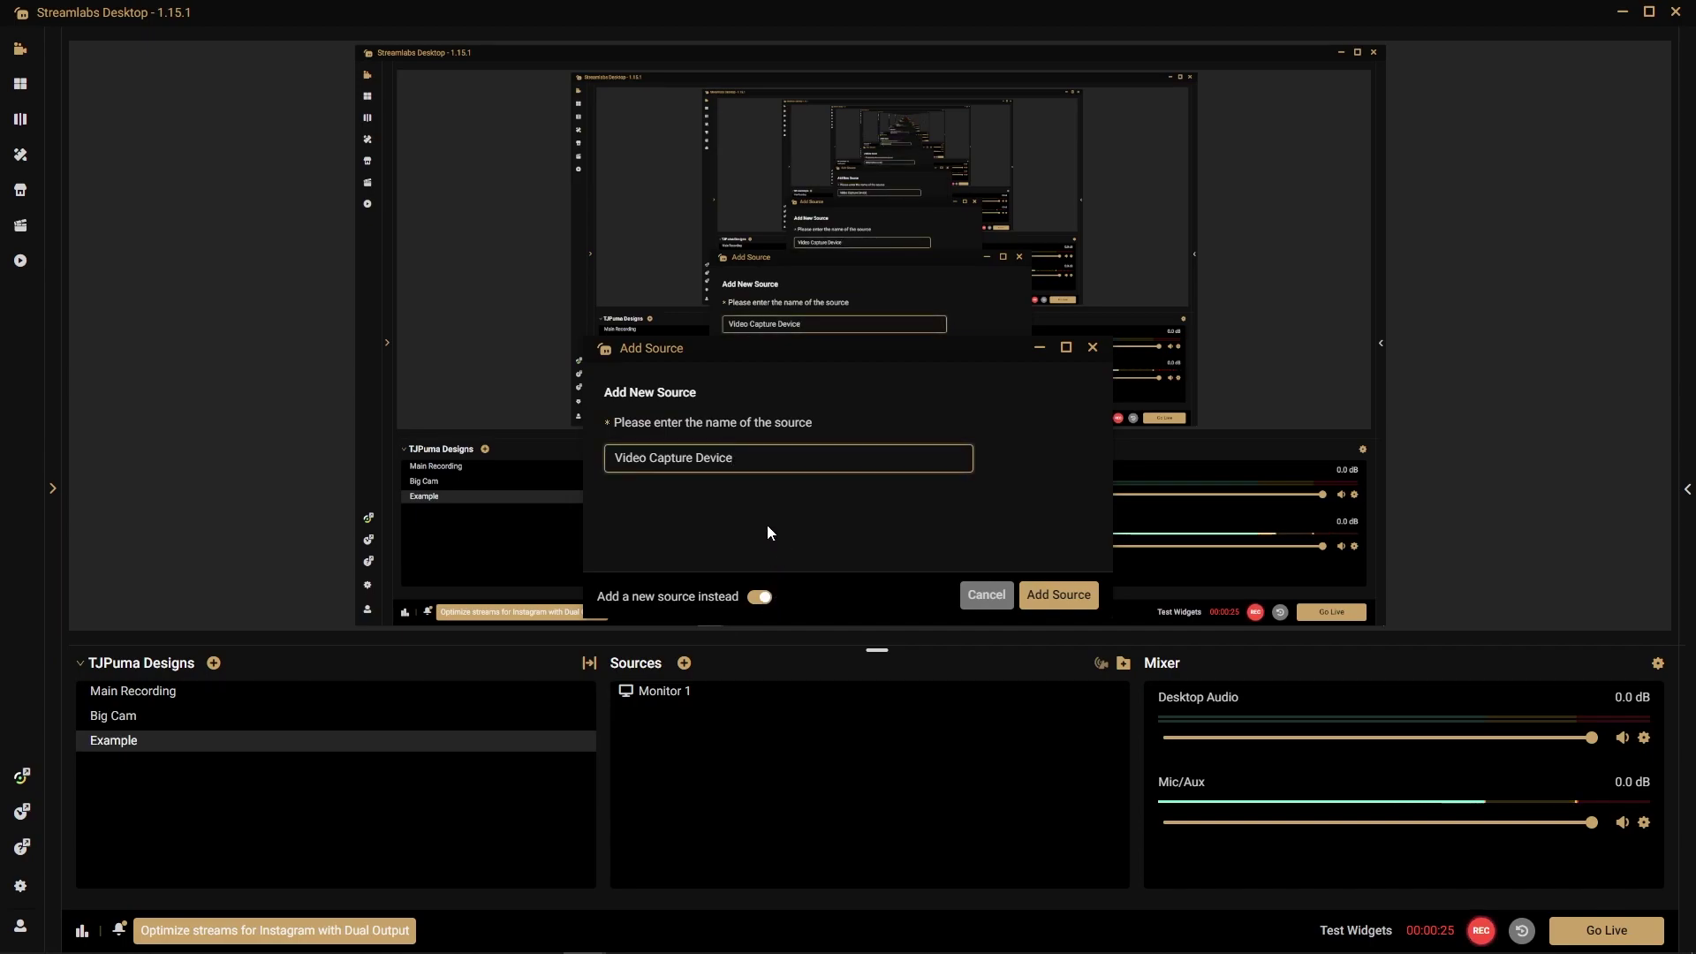
pyautogui.moveTo(757, 457); pyautogui.dragTo(561, 458)
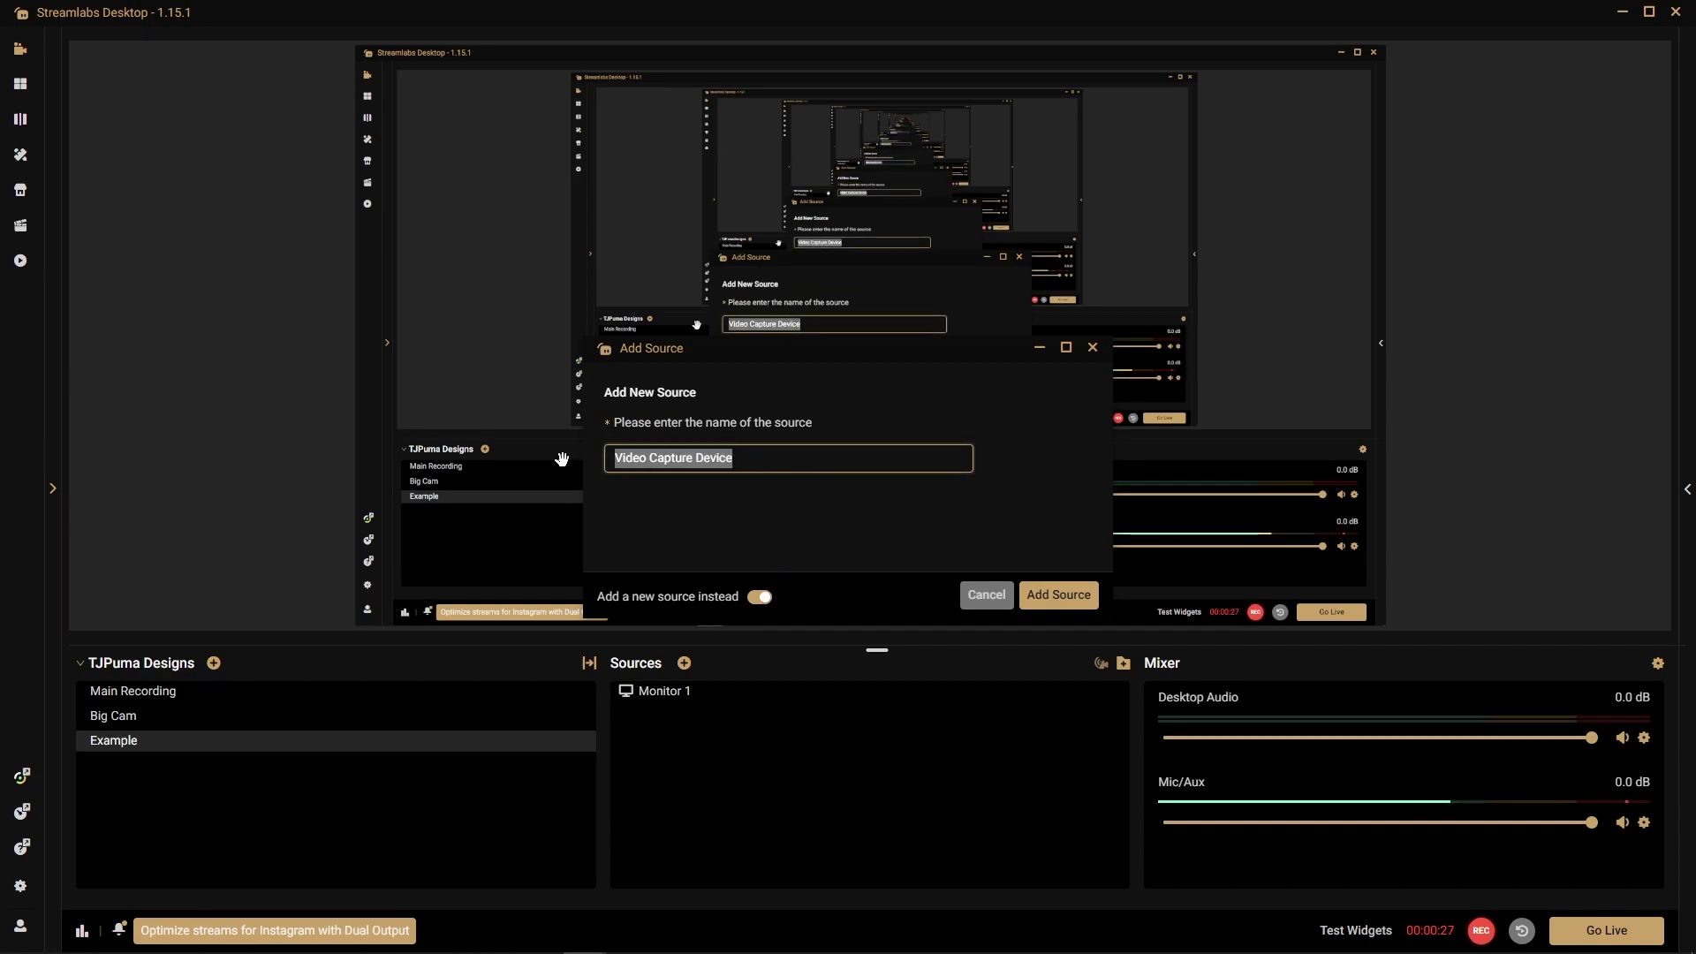
pyautogui.write('Camera EXAMPLE')
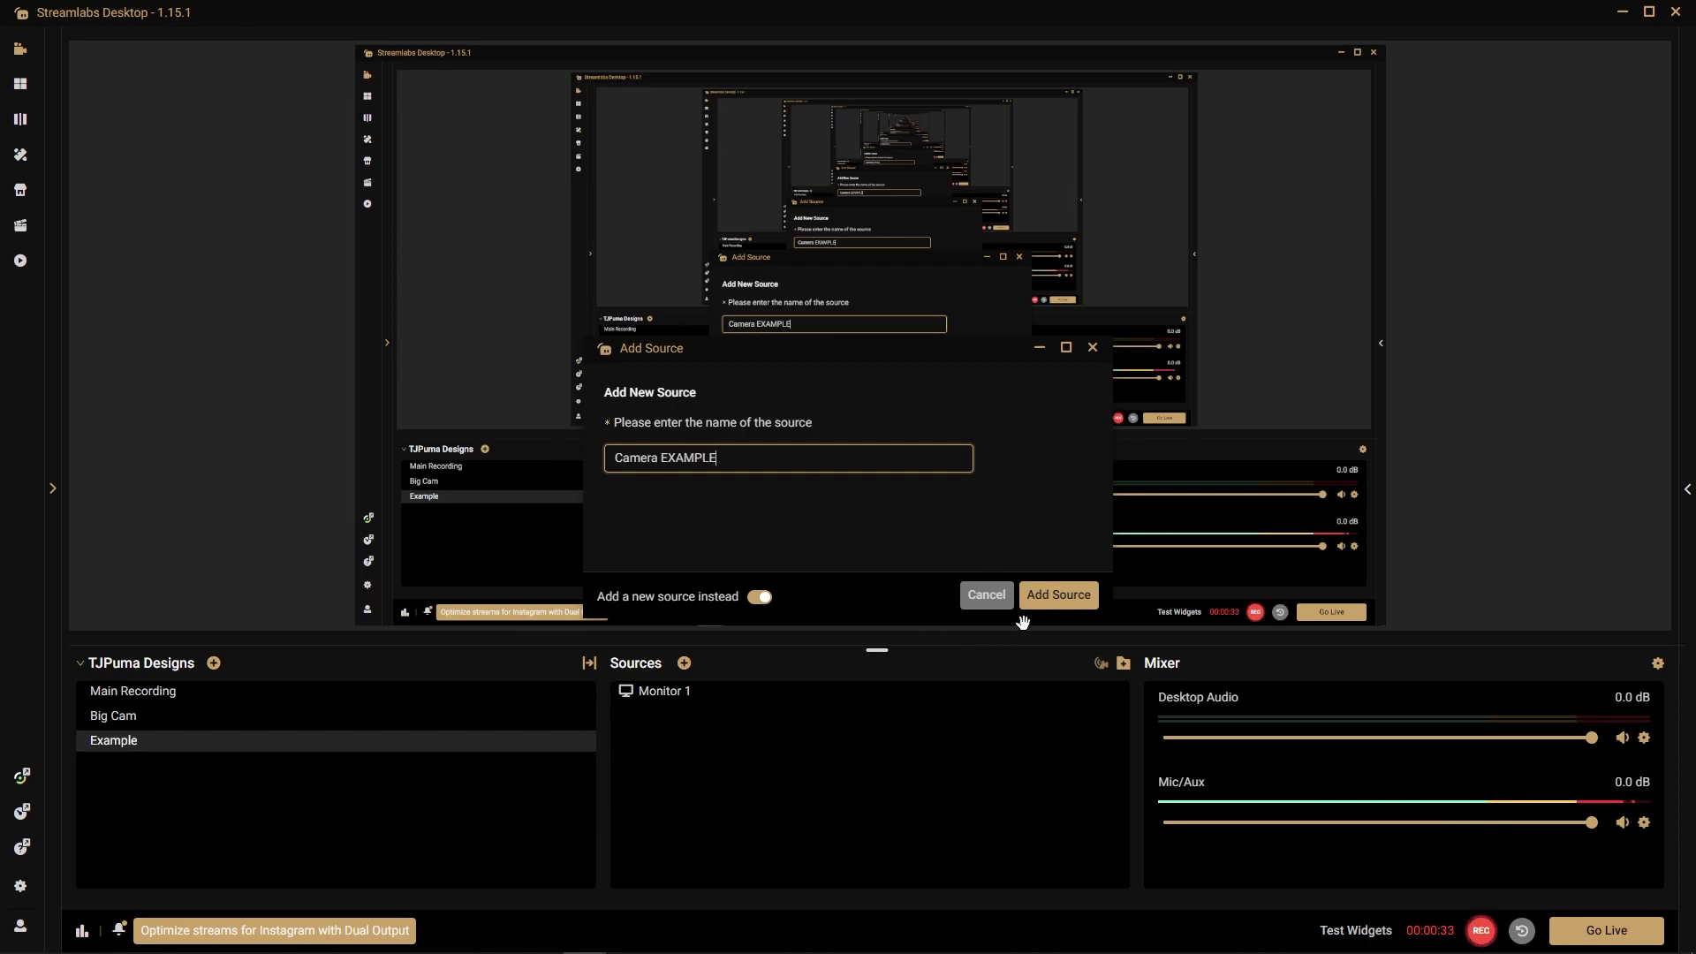
# Create Camera EXAMPLE with the USB Live camera as its capture device.
pyautogui.click(1051, 599)
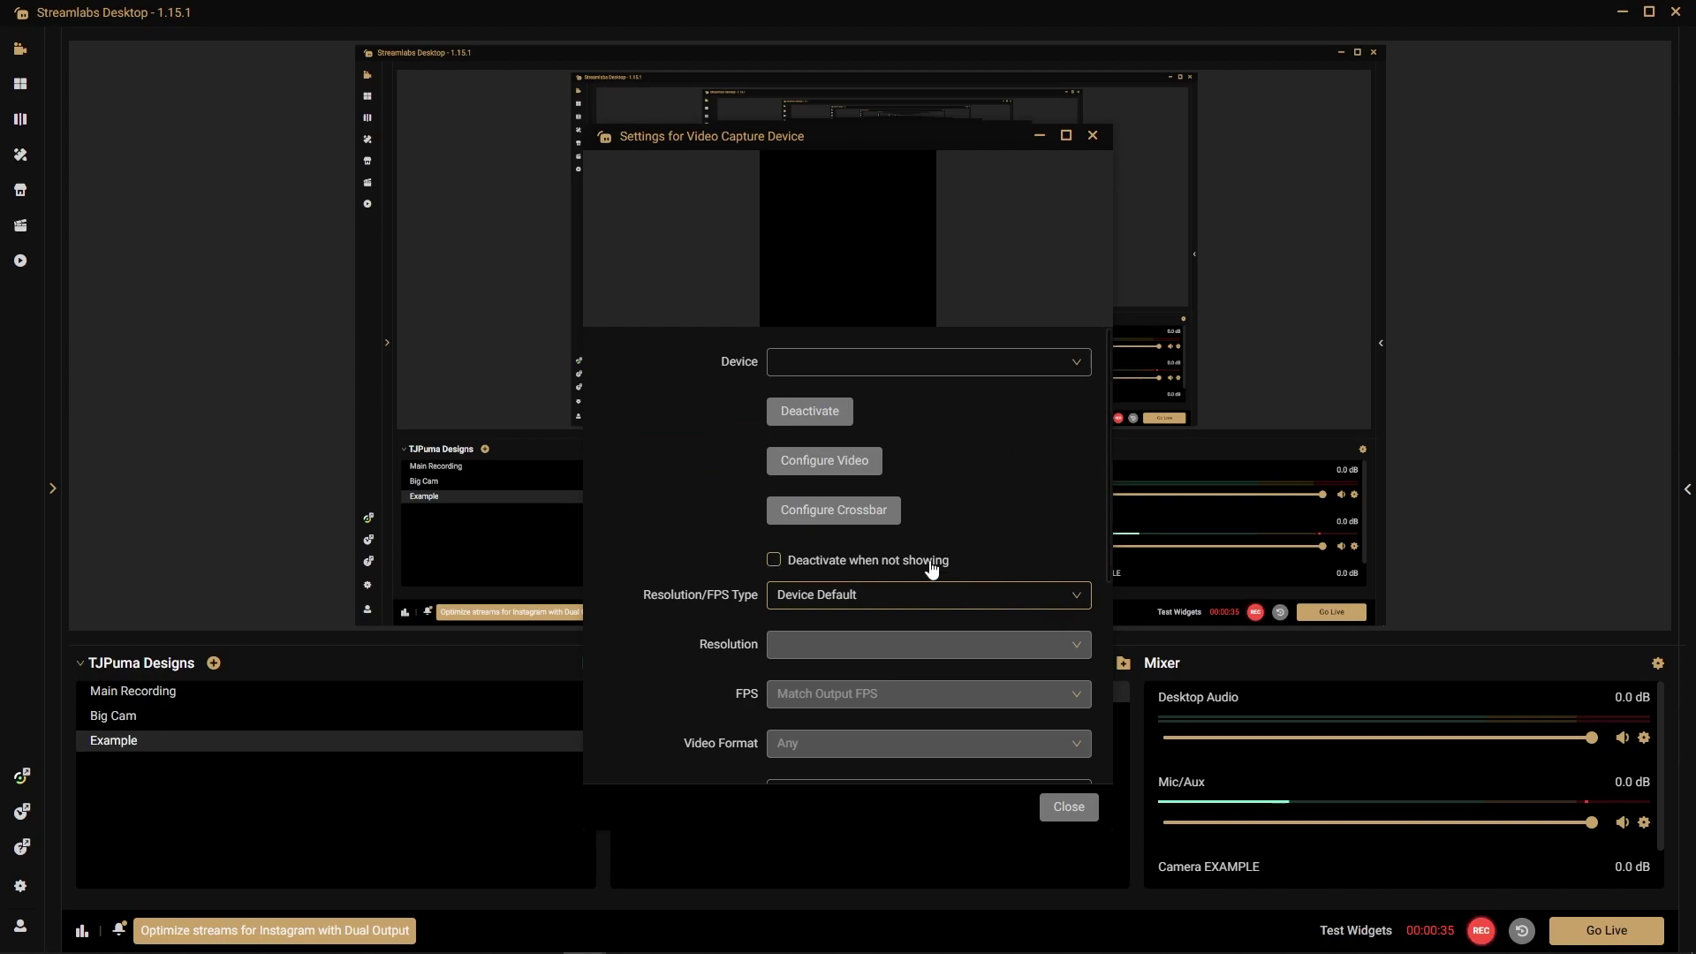
pyautogui.click(1043, 370)
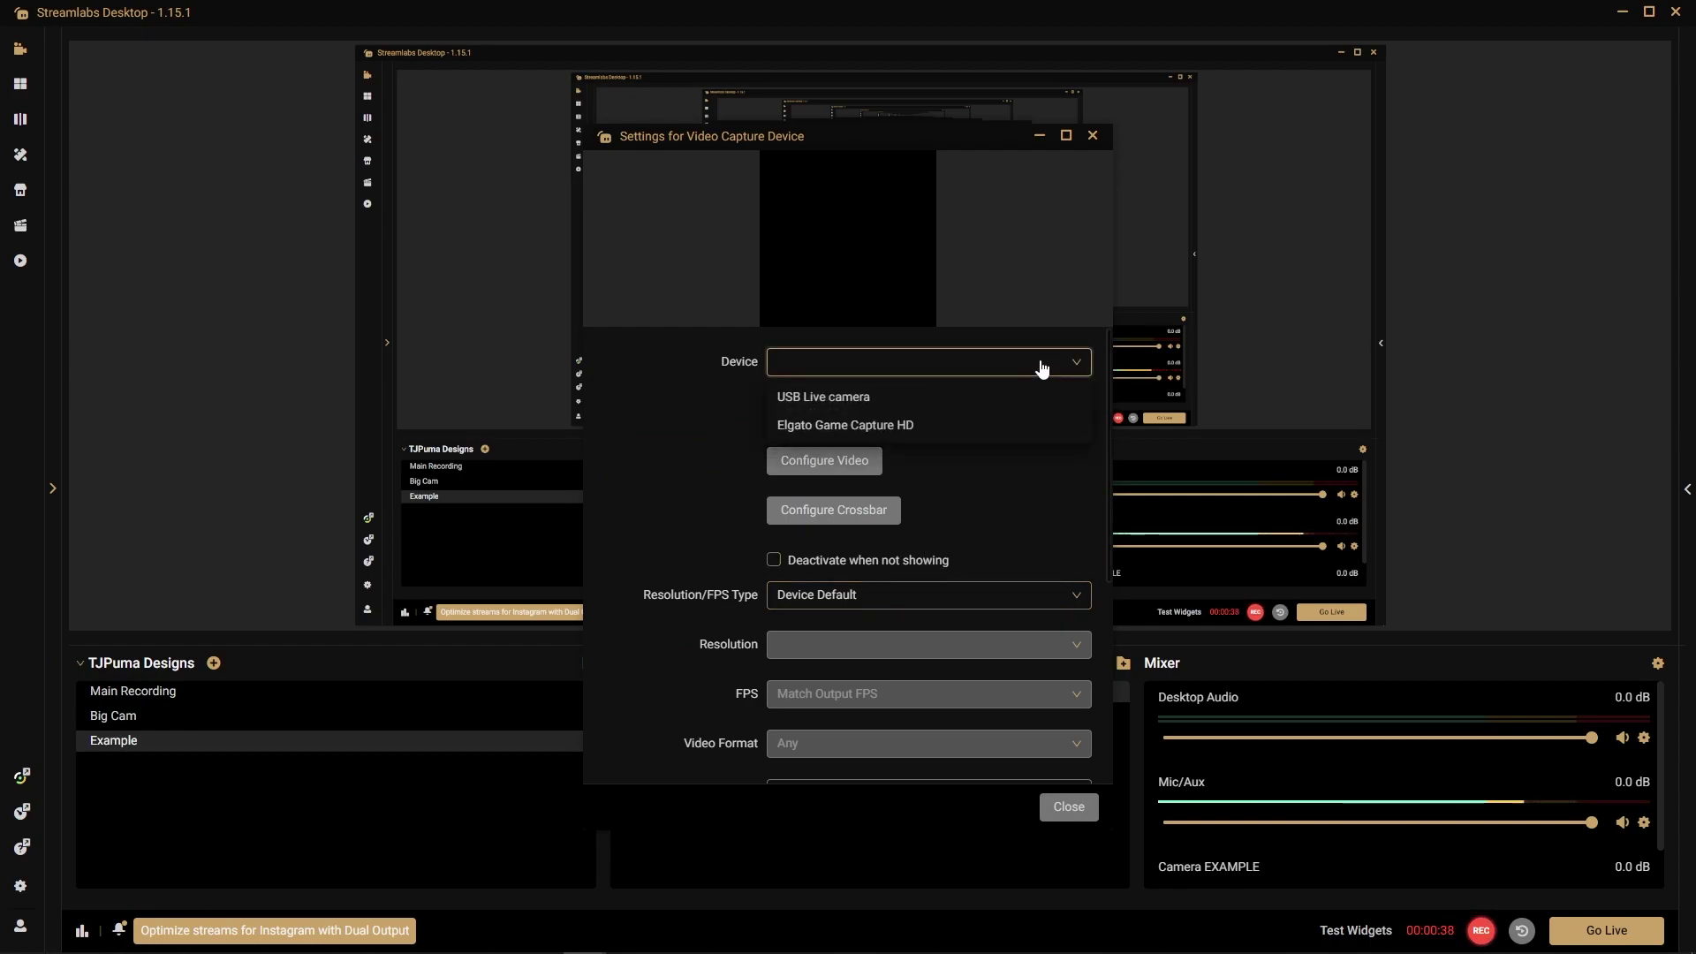
pyautogui.click(825, 402)
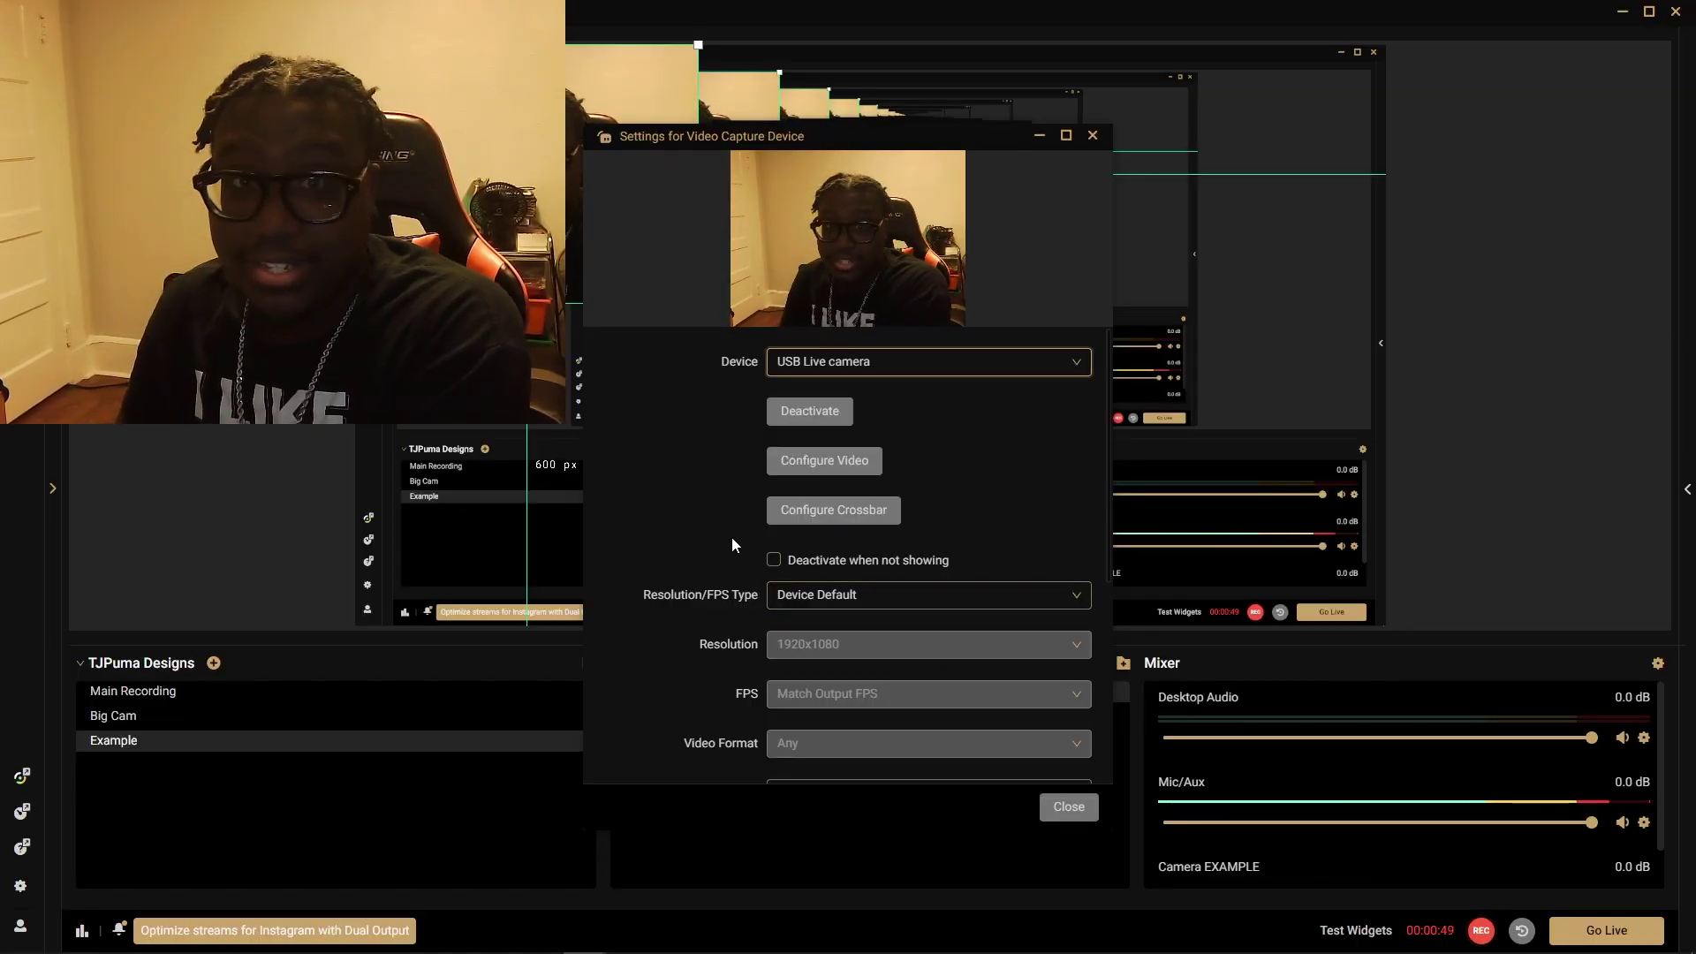
pyautogui.scroll(-5, 671, 497)
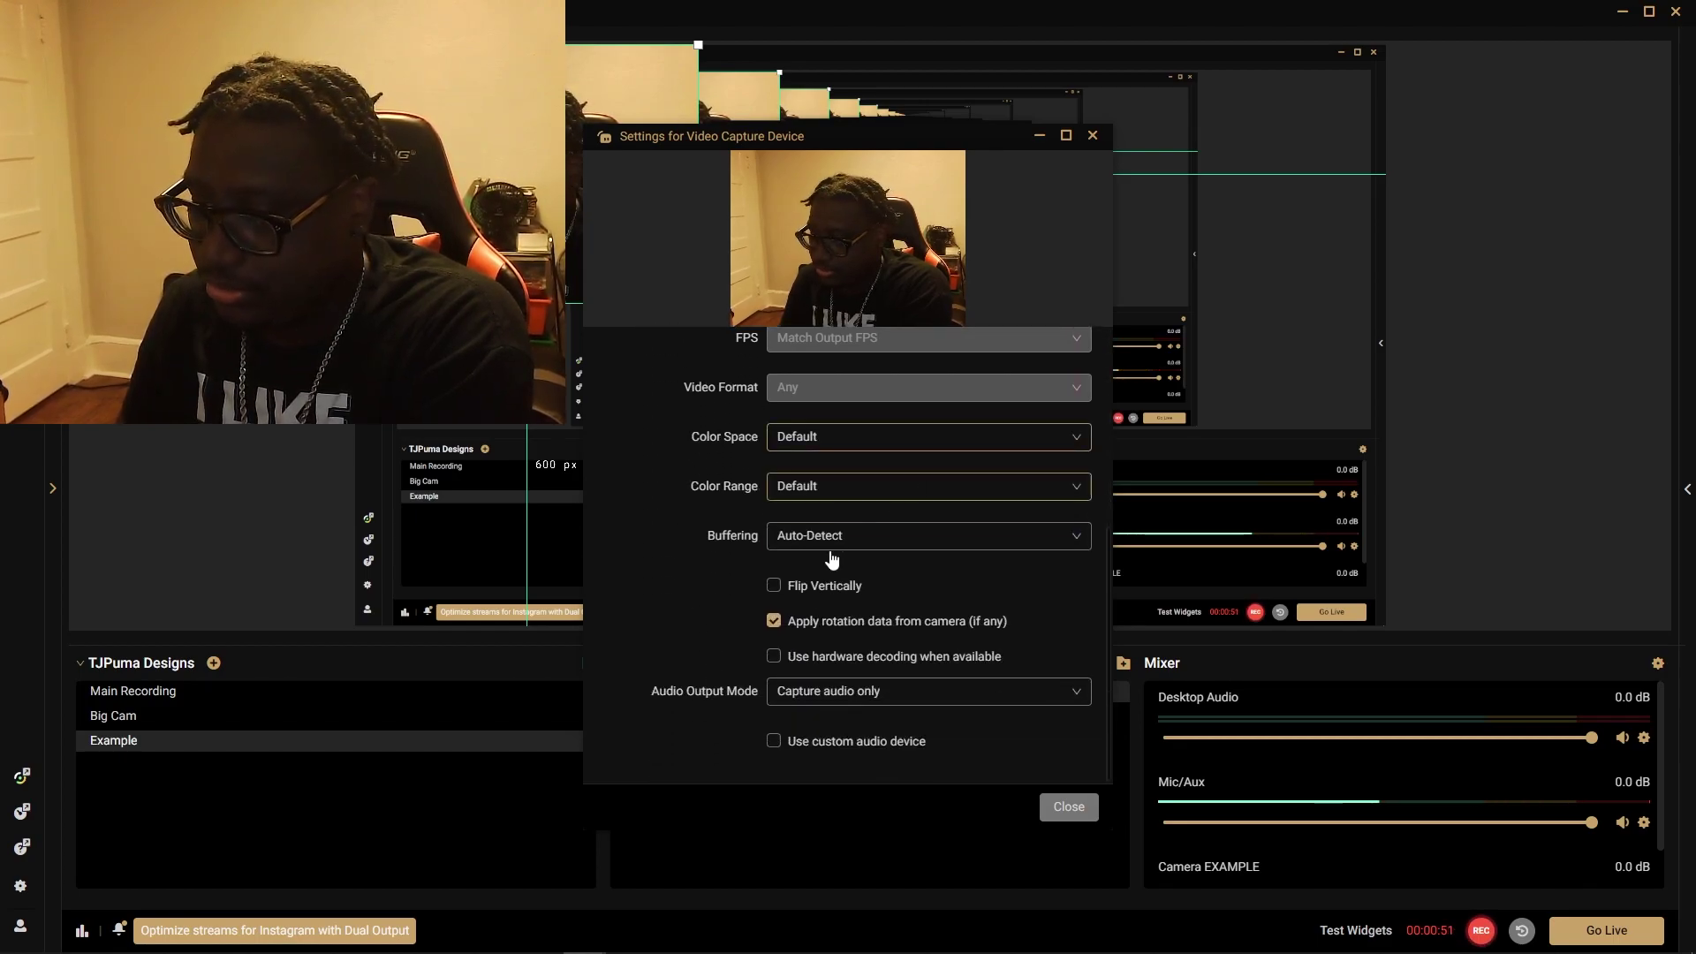
pyautogui.scroll(5, 729, 589)
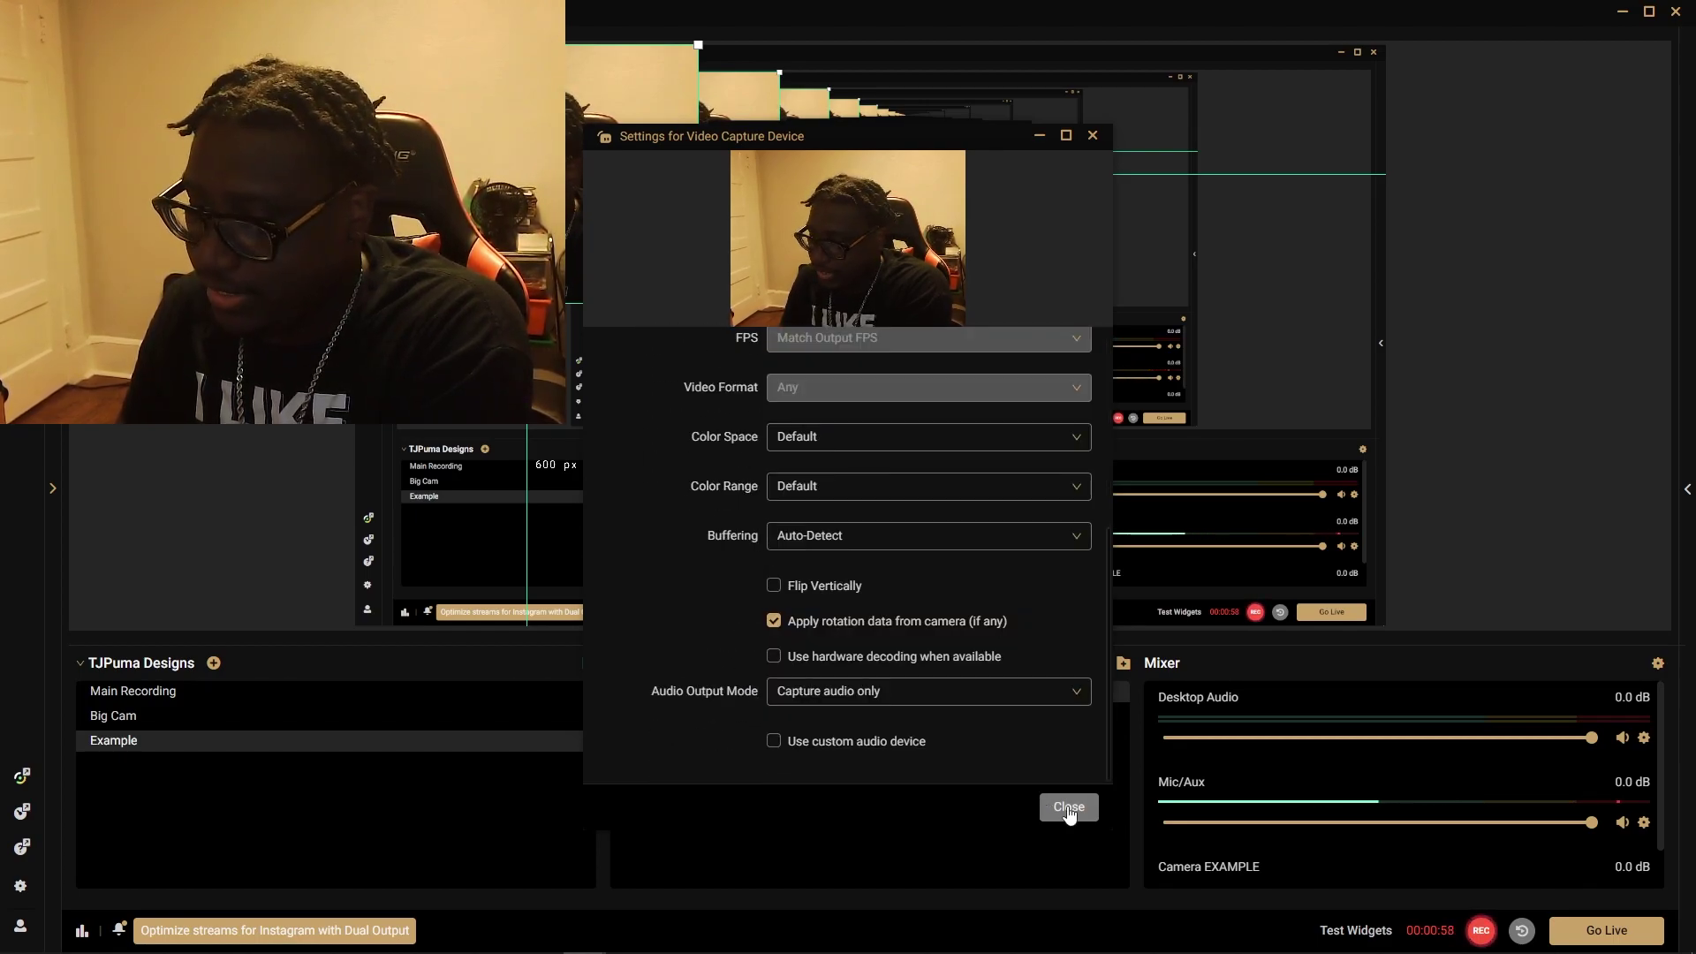
pyautogui.click(1069, 807)
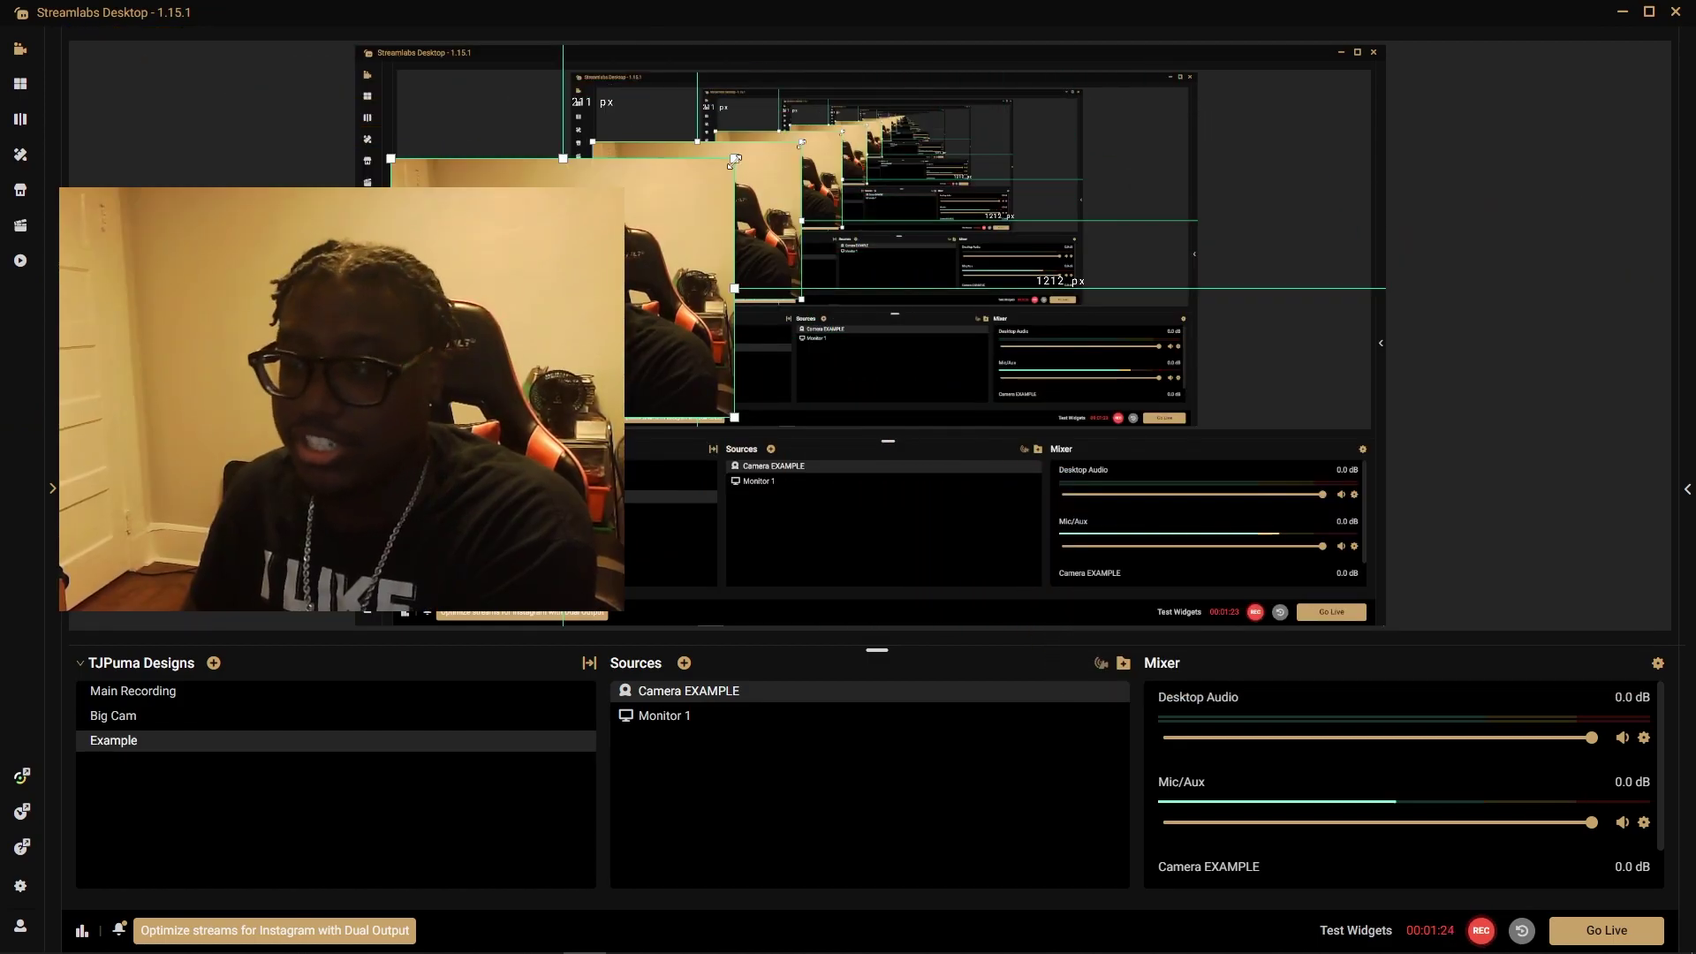
# Shrink the webcam into the top-left and open Camera EXAMPLE's Edit Filters.
pyautogui.moveTo(735, 159); pyautogui.dragTo(592, 267)
pyautogui.moveTo(533, 350); pyautogui.dragTo(556, 231)
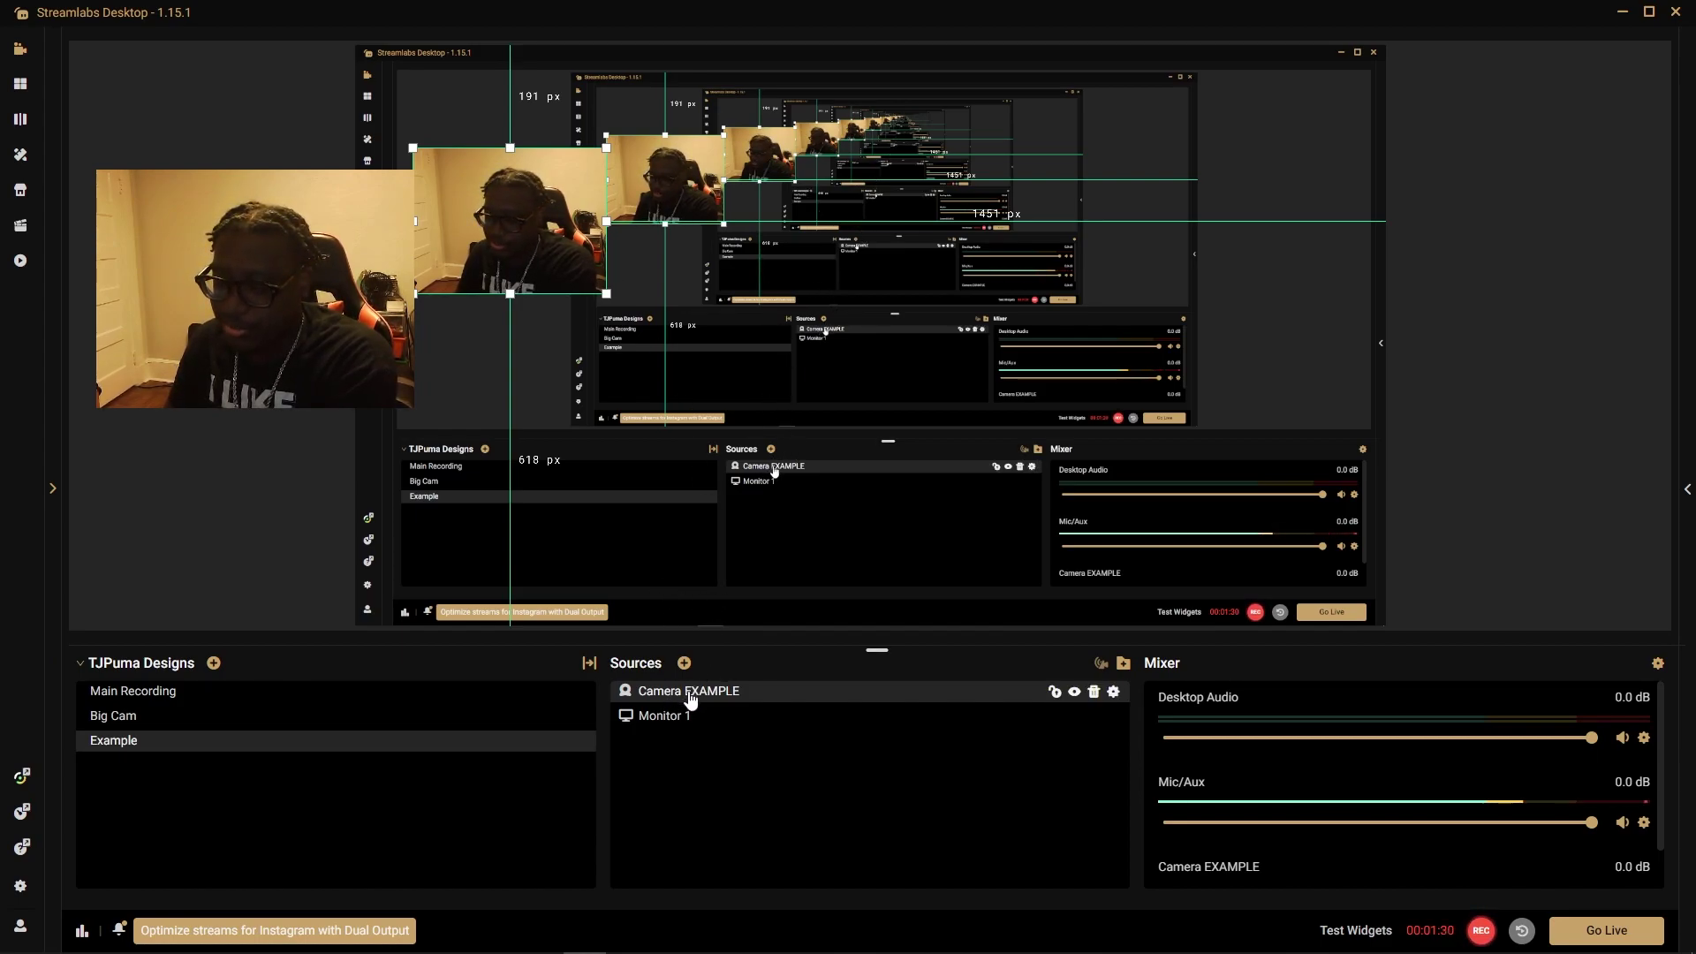
pyautogui.rightClick(689, 701)
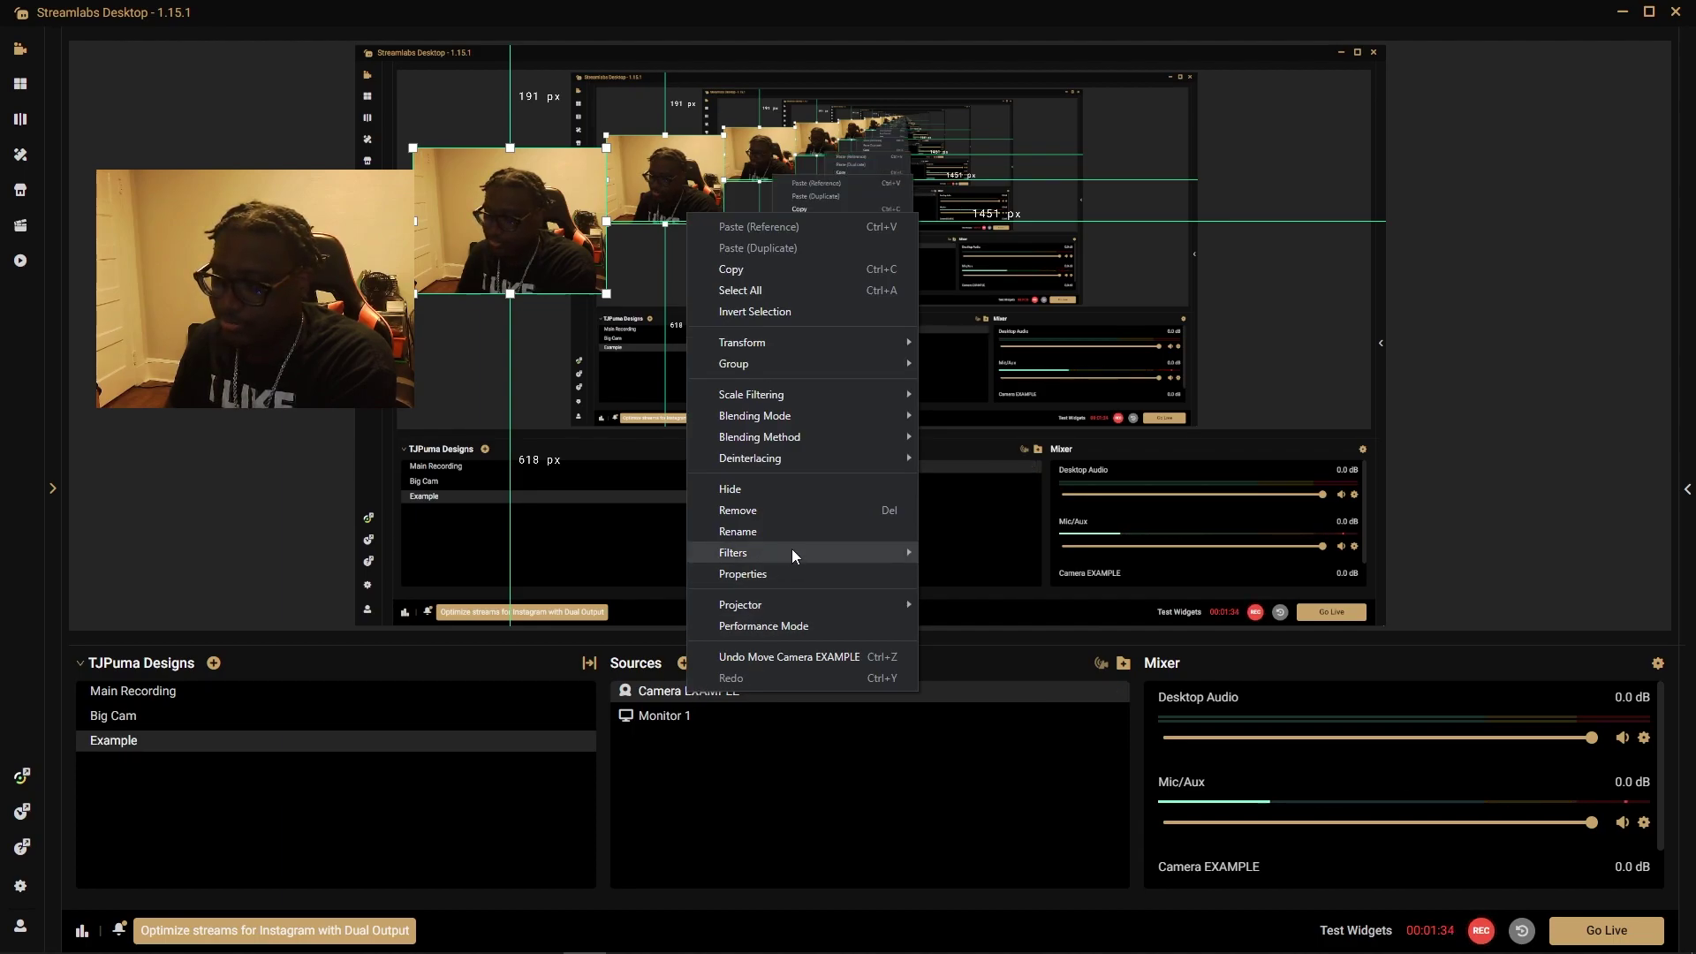
pyautogui.moveTo(793, 556)
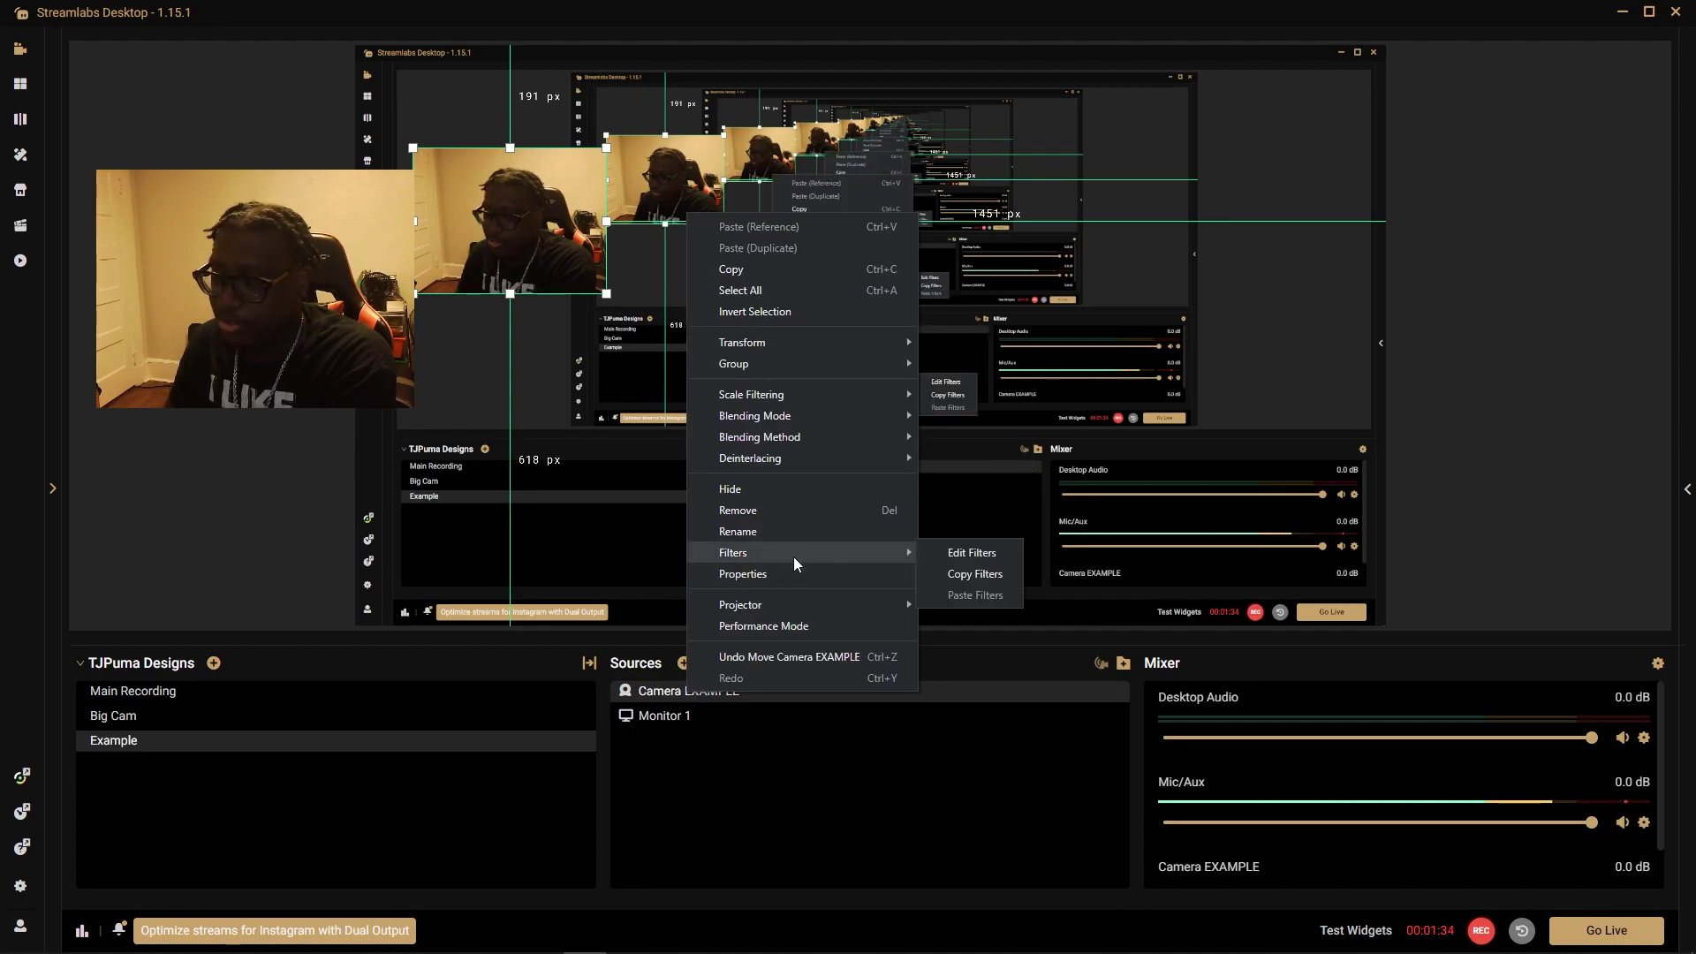
pyautogui.click(978, 556)
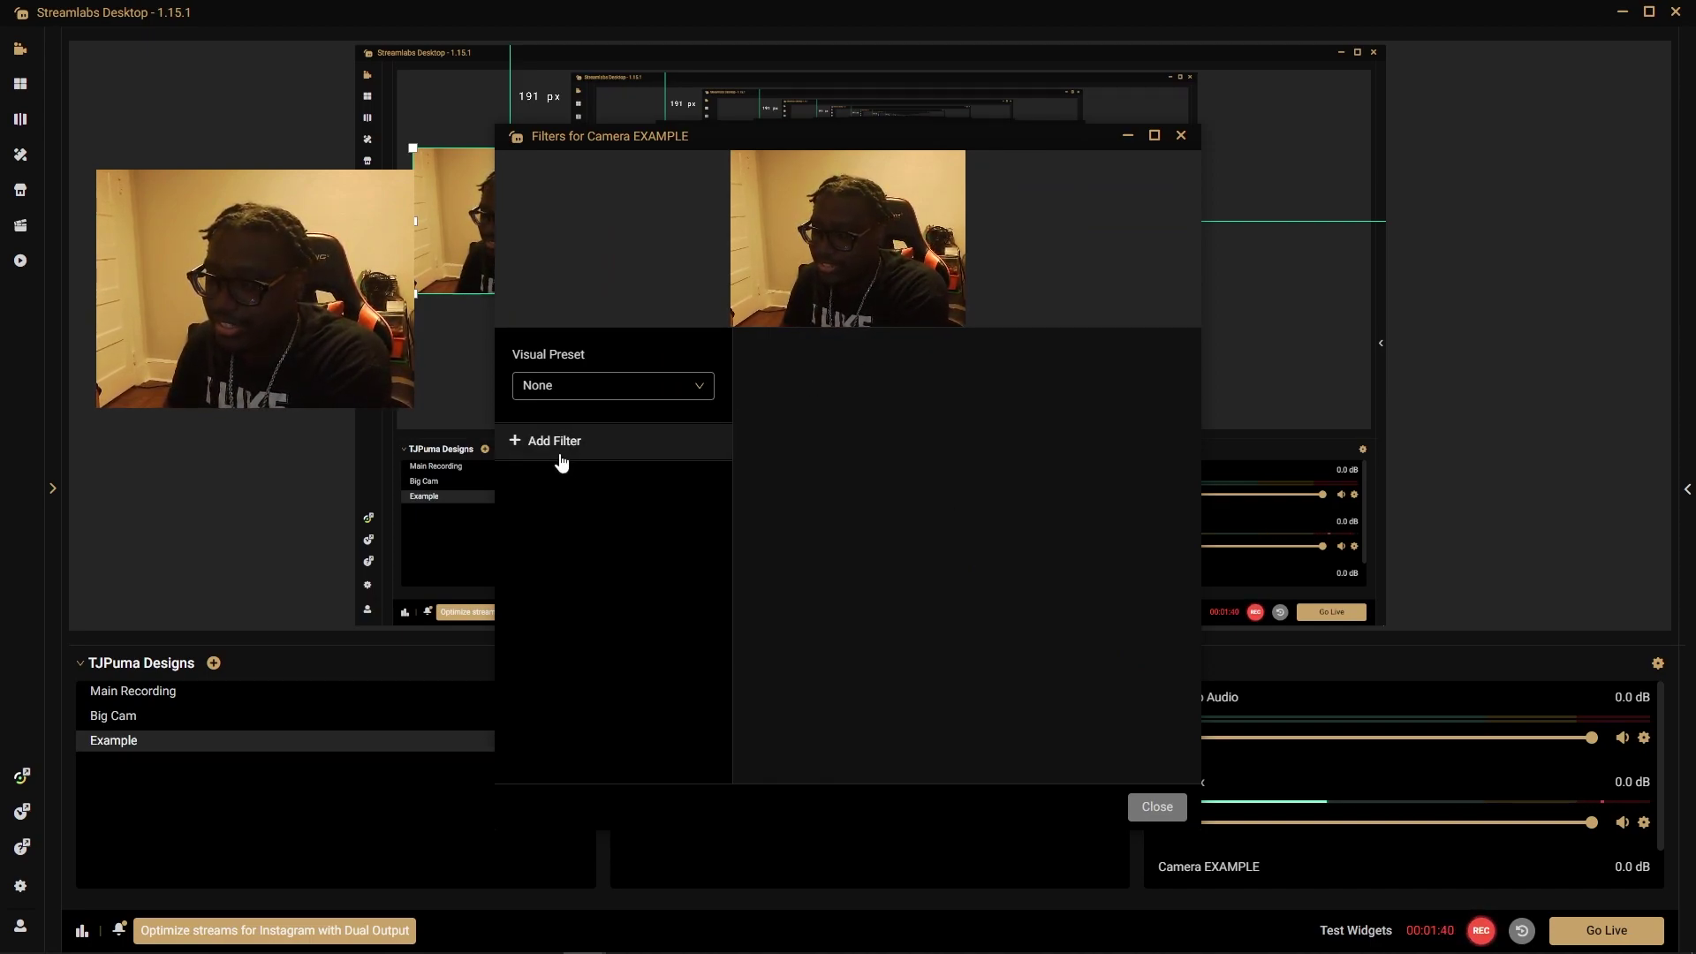
# Add an Image Mask/Blend filter named 'Shapes' to Camera EXAMPLE.
pyautogui.click(561, 446)
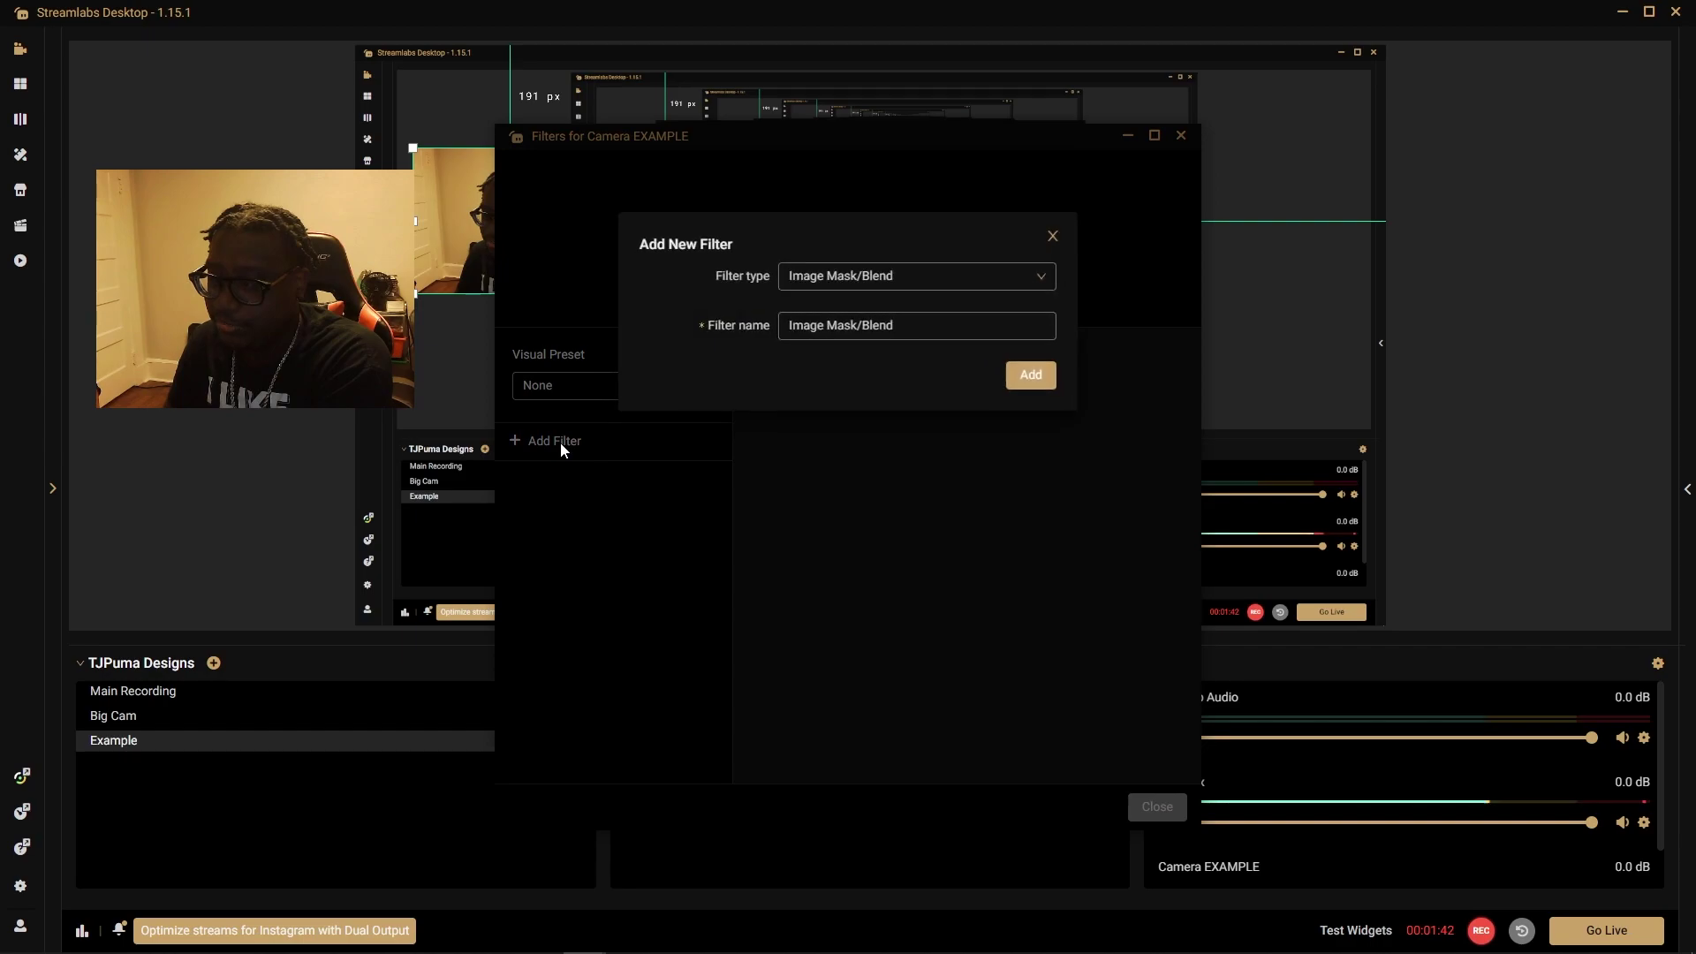
pyautogui.click(883, 281)
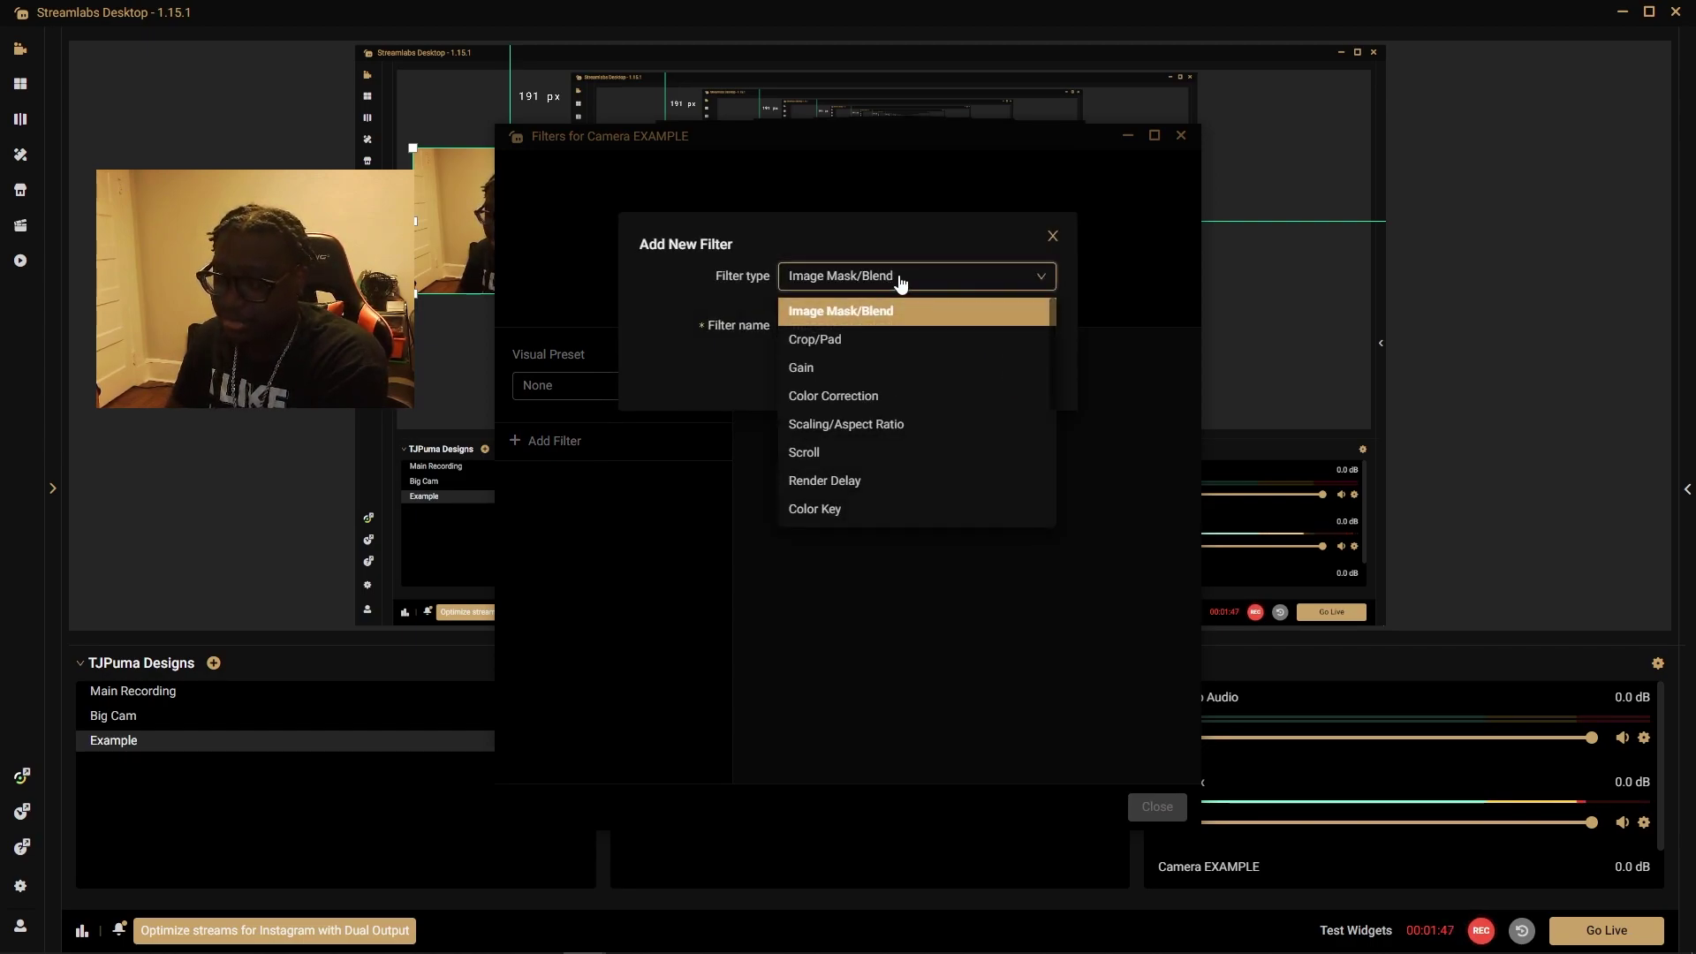
pyautogui.click(900, 282)
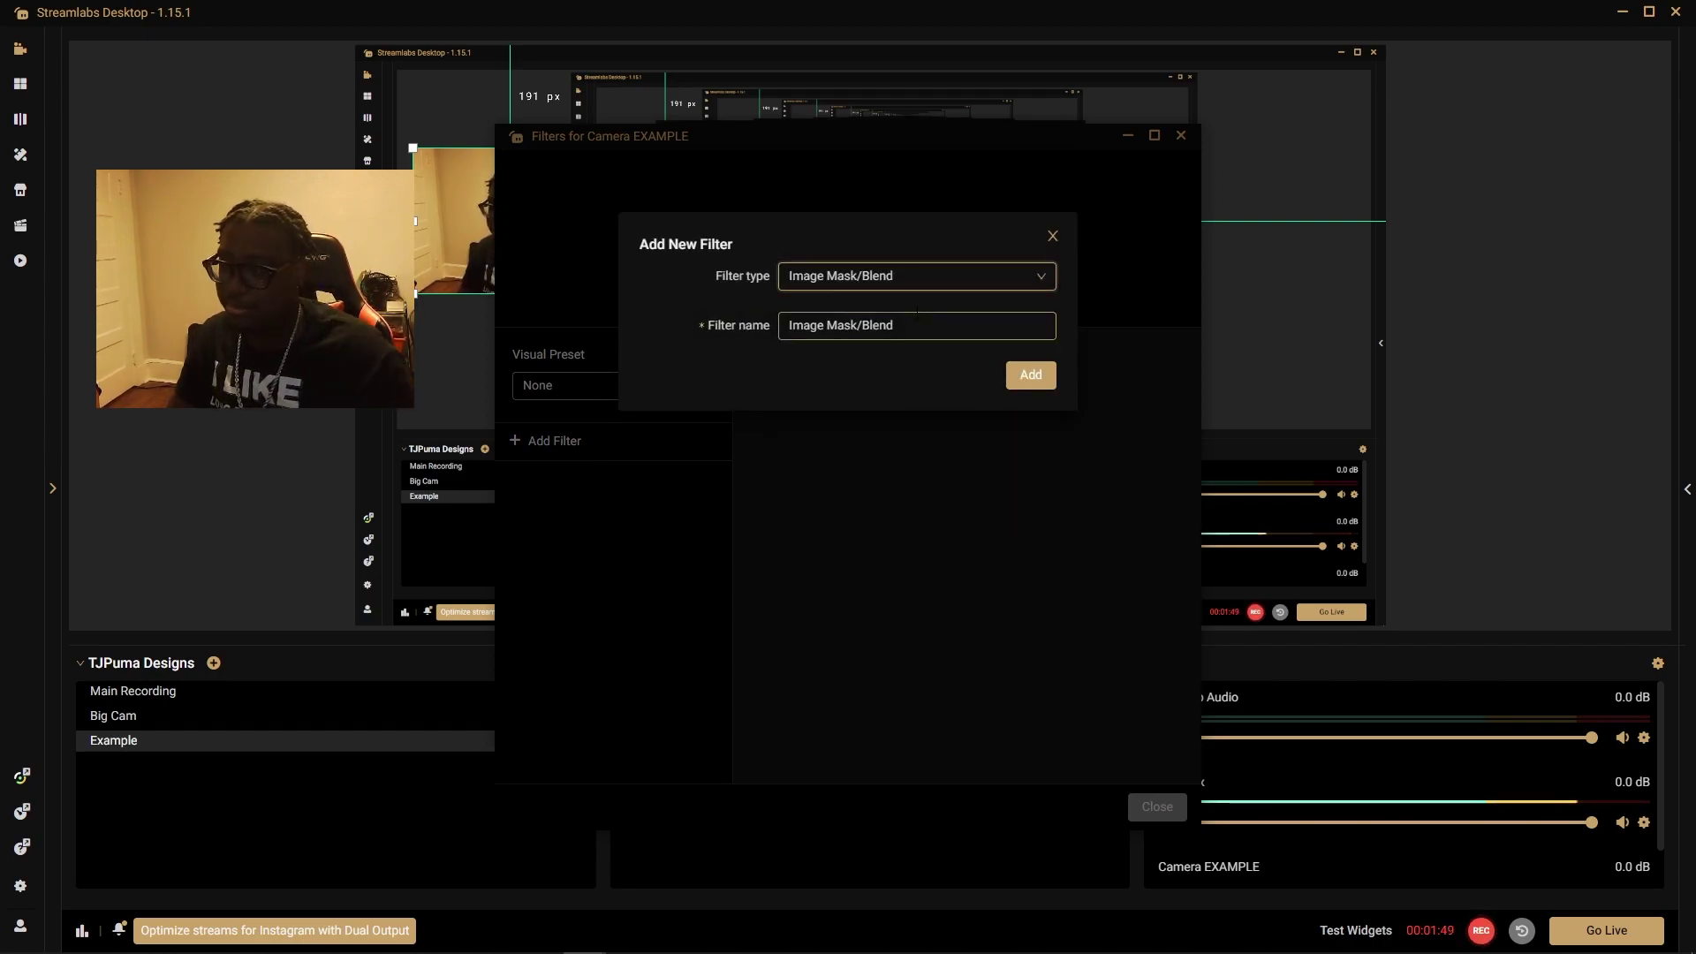
pyautogui.click(697, 334)
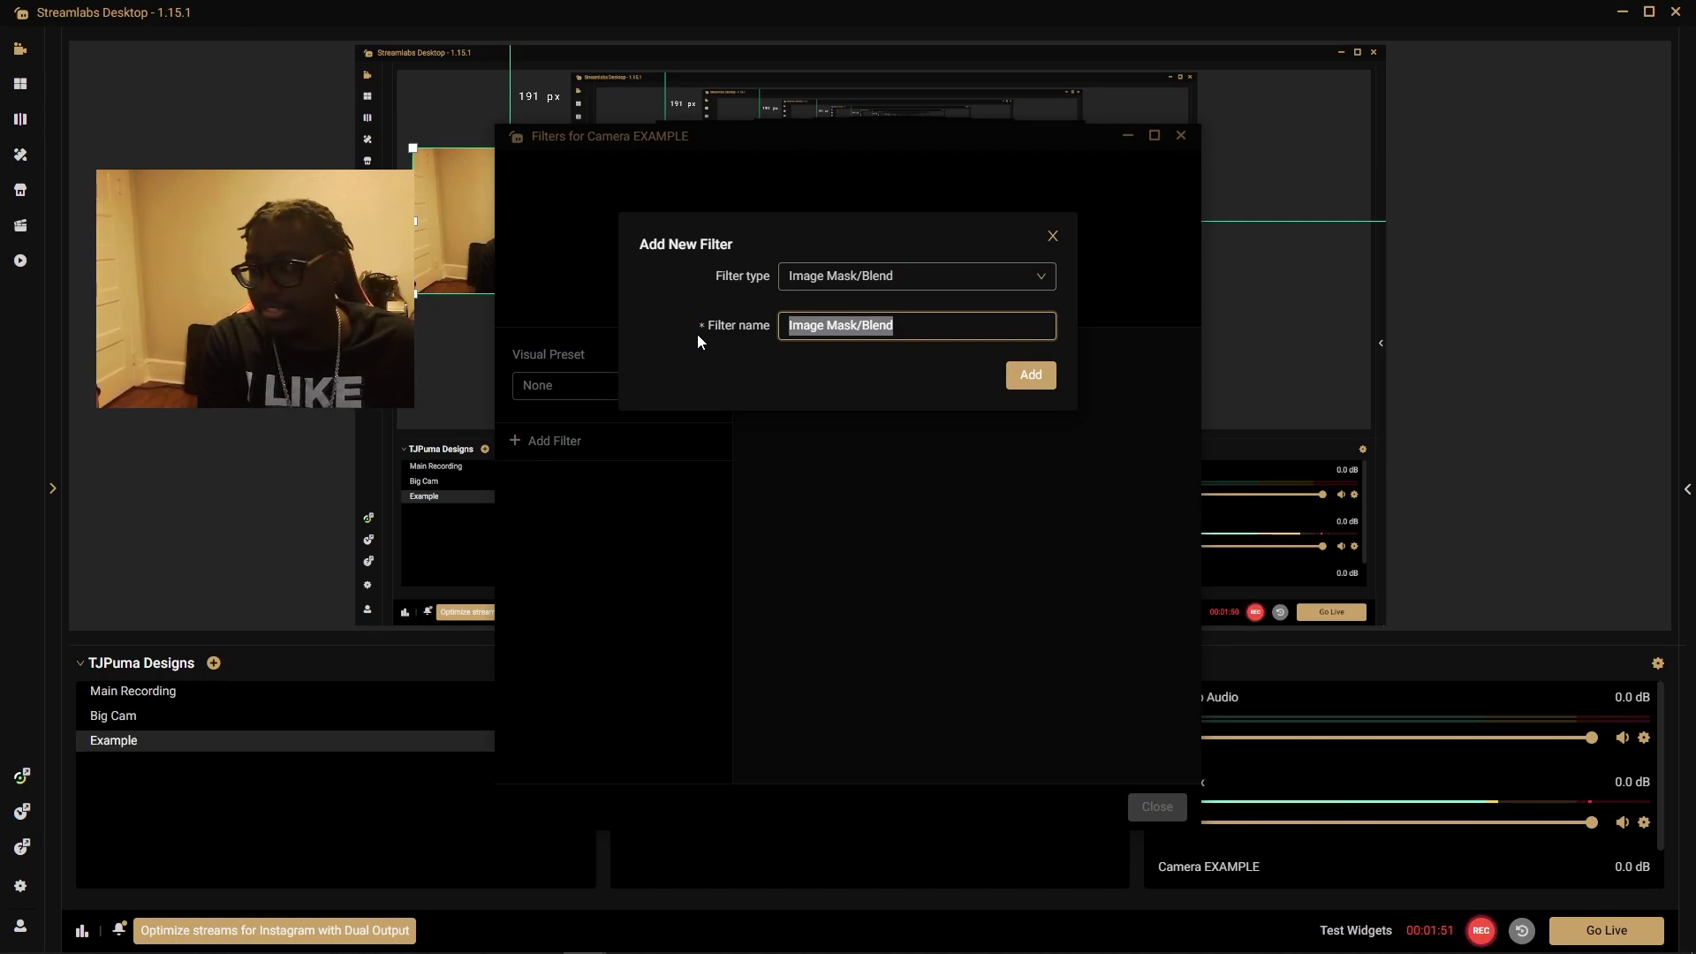
pyautogui.write('Shapes')
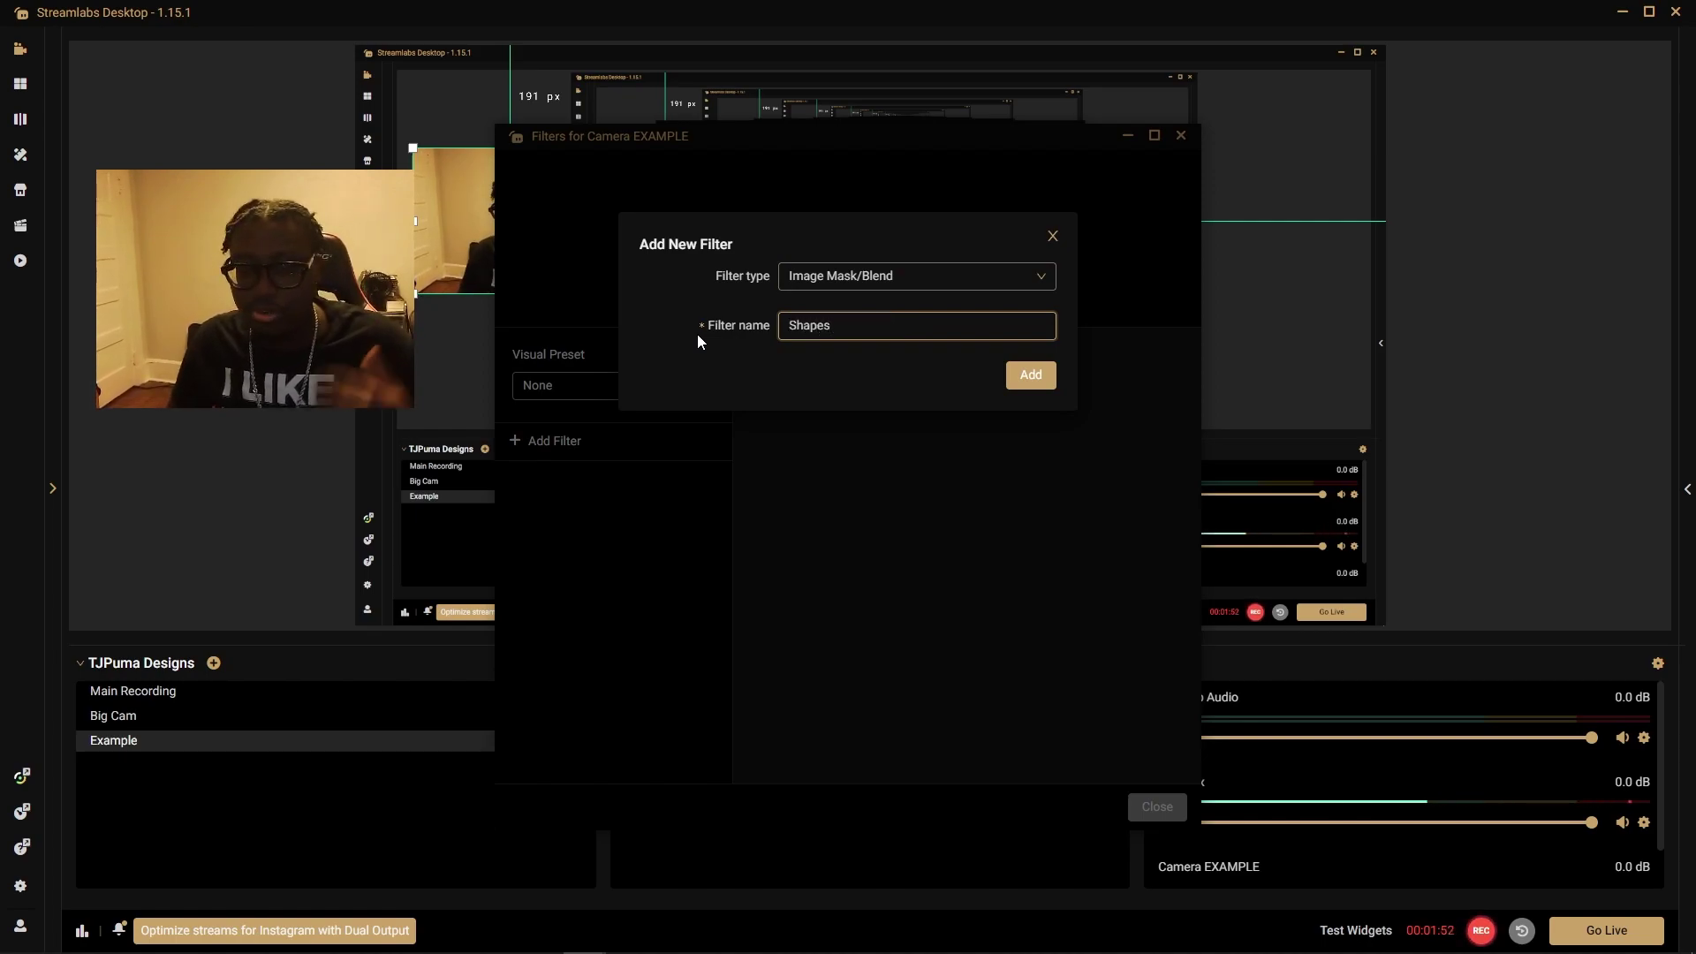
pyautogui.click(1018, 378)
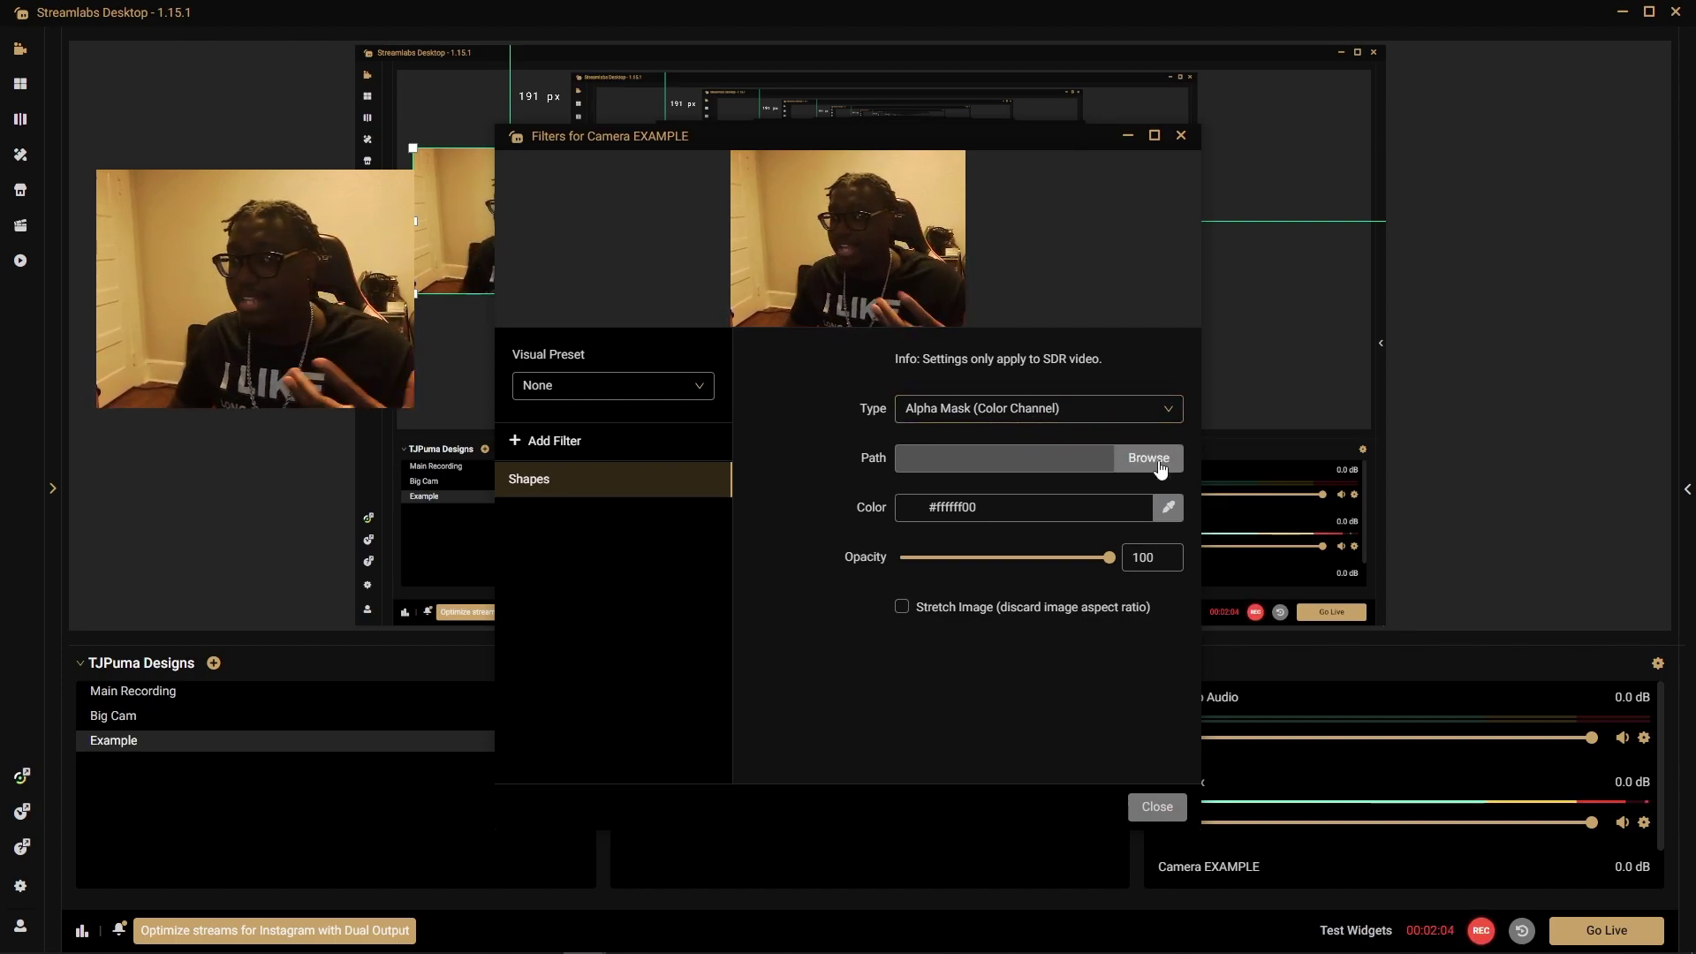
# Set the Shapes mask path to the 1920x1440_4.3 Ratio_Circle image.
pyautogui.click(1158, 459)
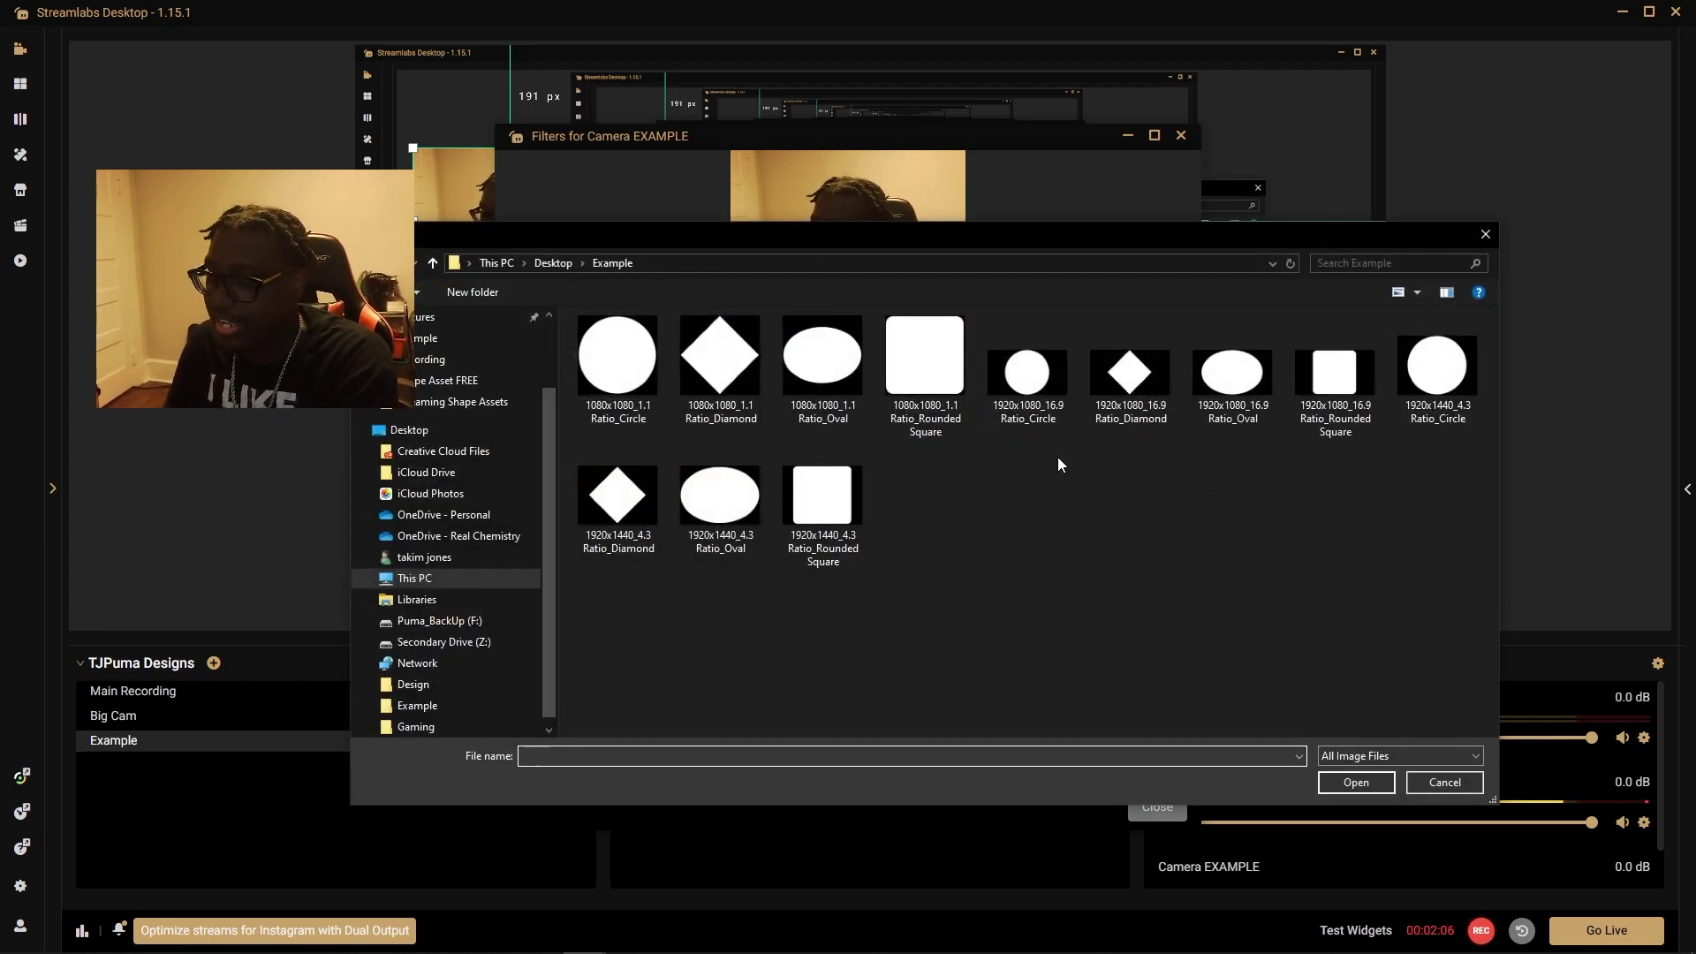
pyautogui.click(366, 431)
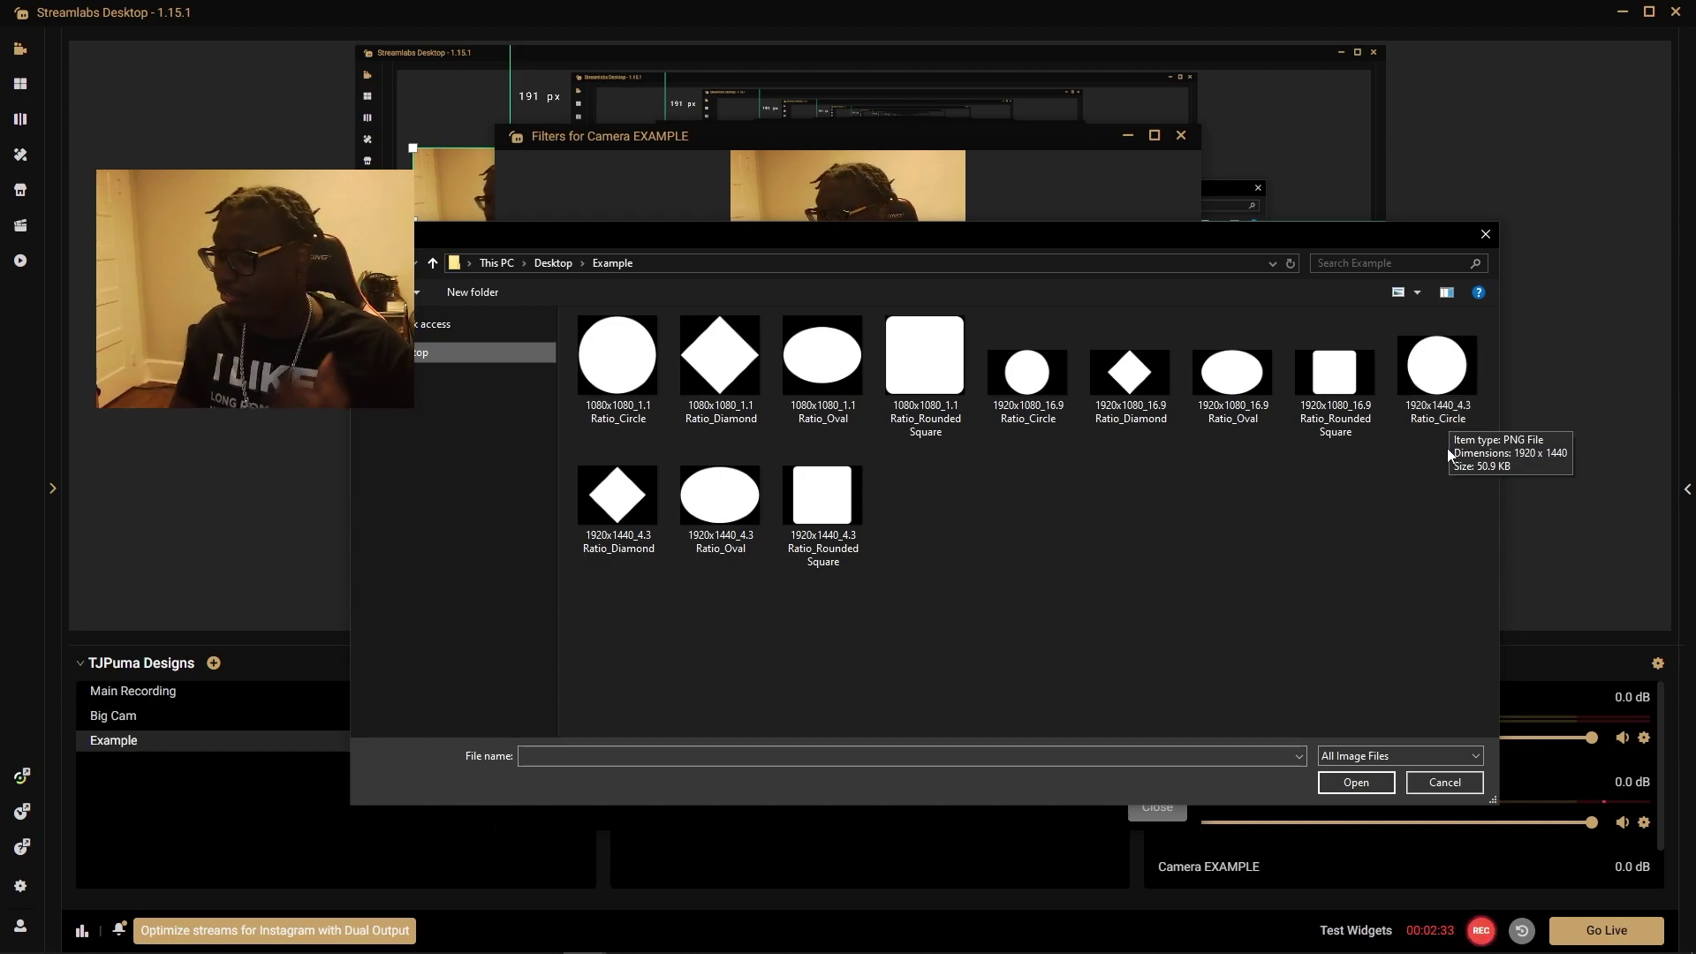
pyautogui.click(1453, 408)
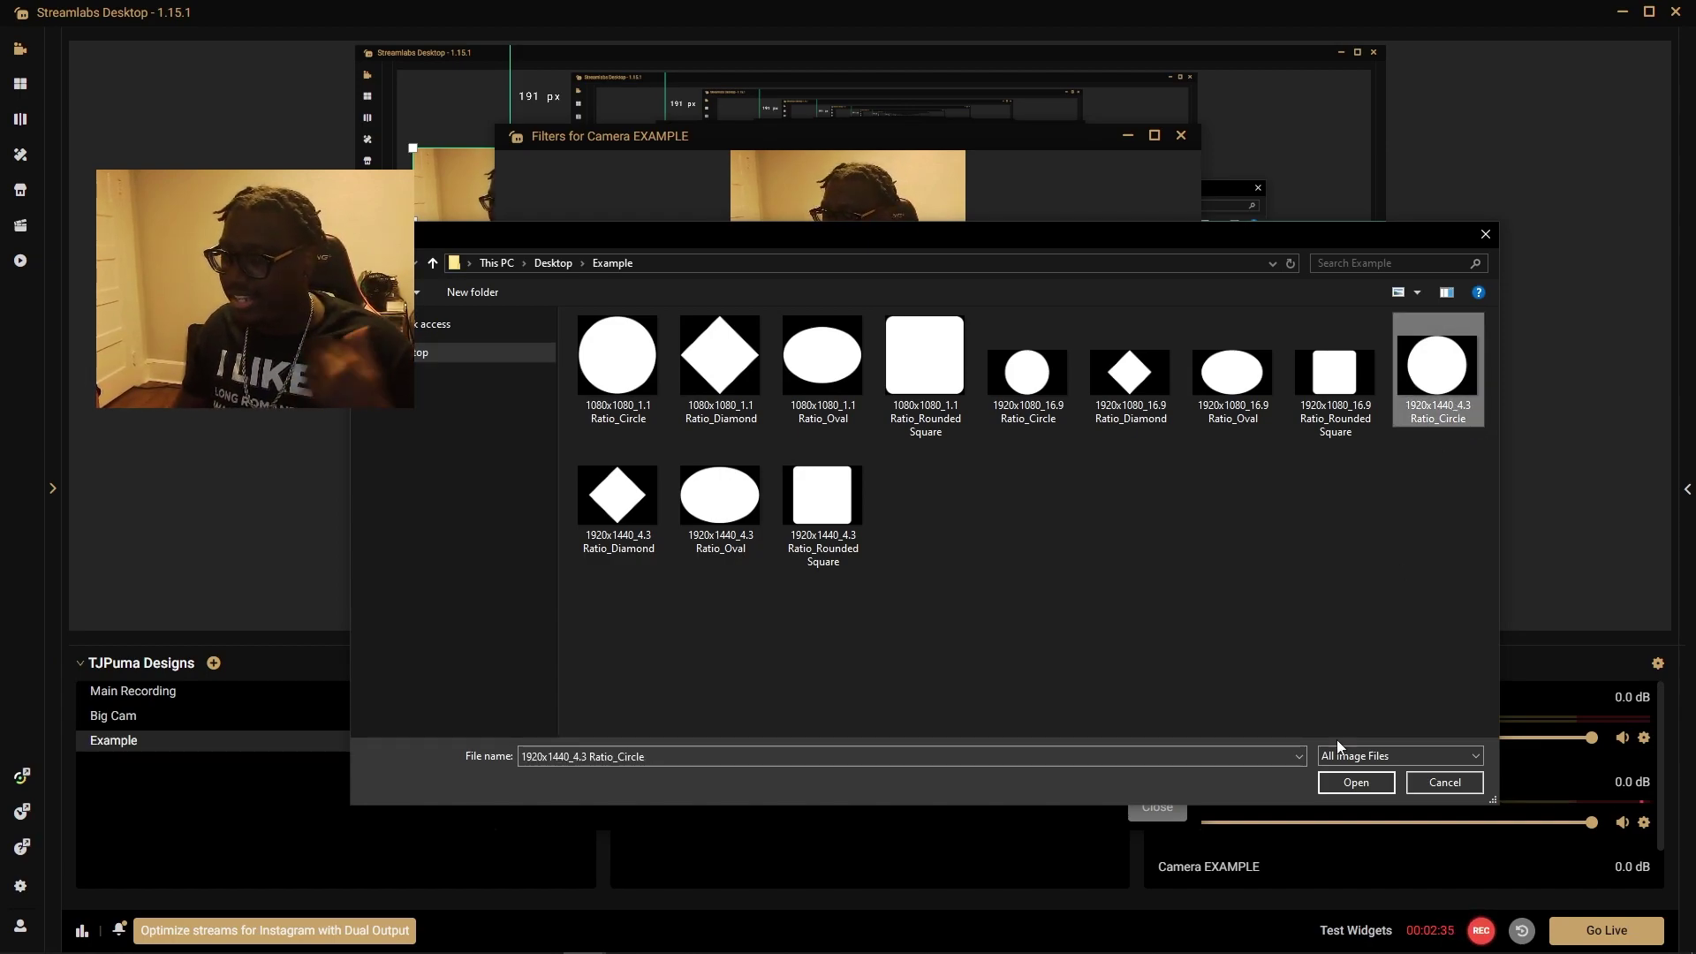
pyautogui.click(1357, 784)
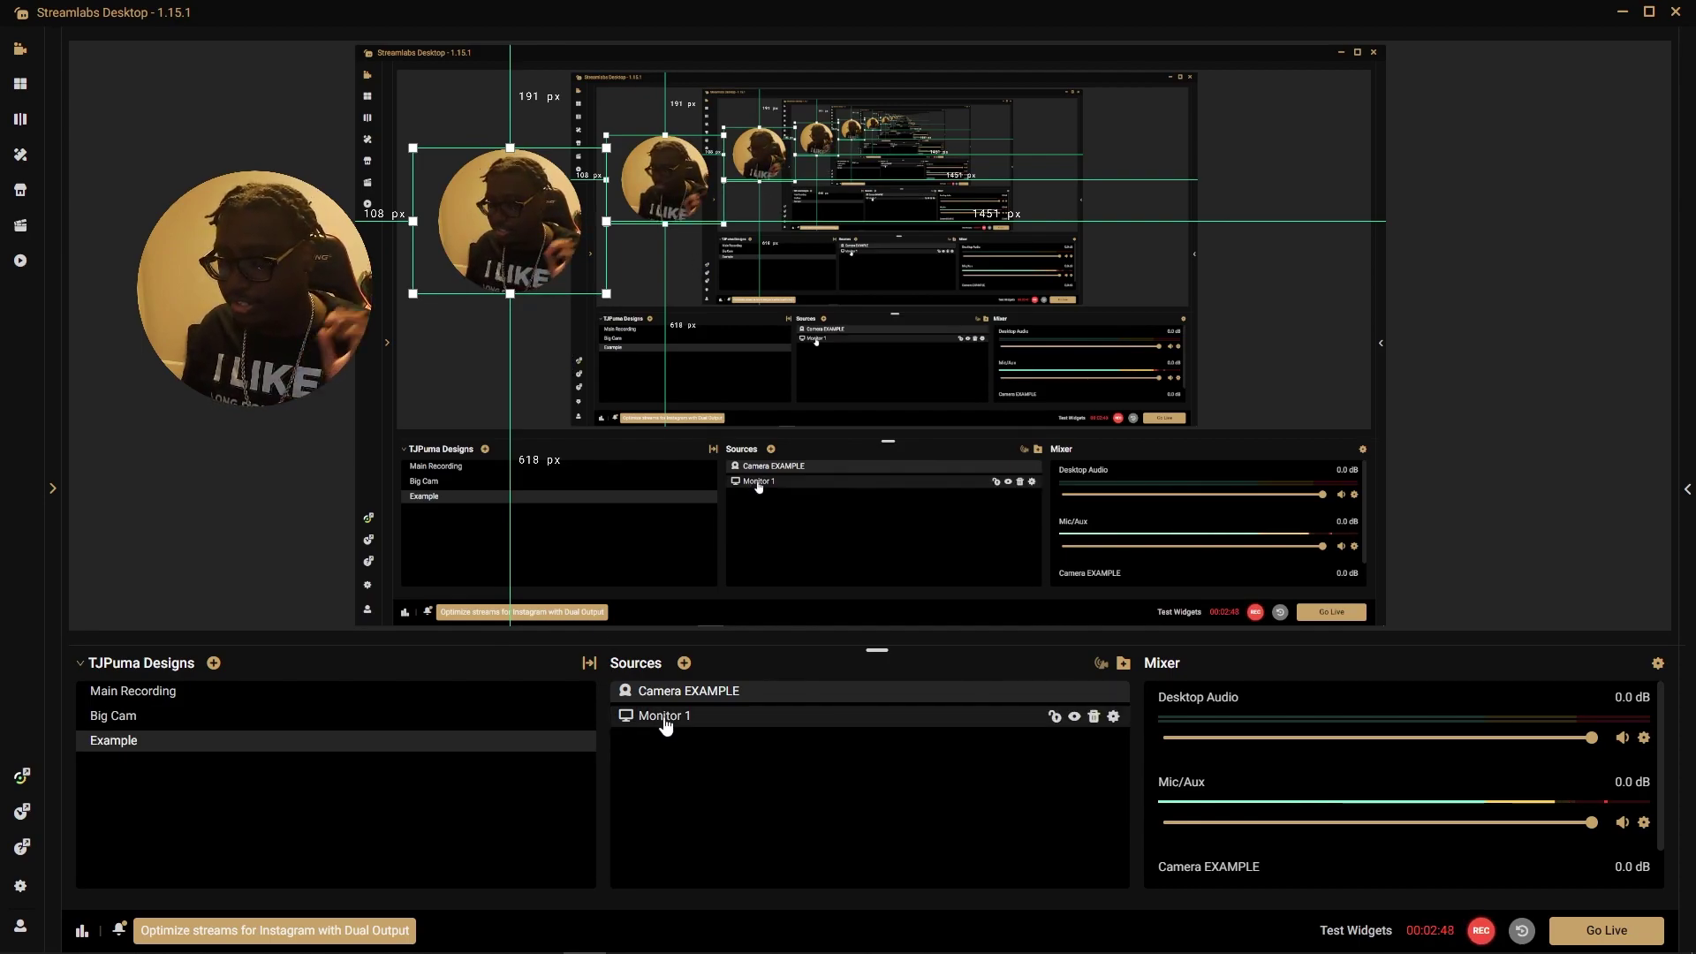
# Close Camera EXAMPLE's Filters window to show the circular webcam over Monitor 1.
pyautogui.moveTo(675, 700)
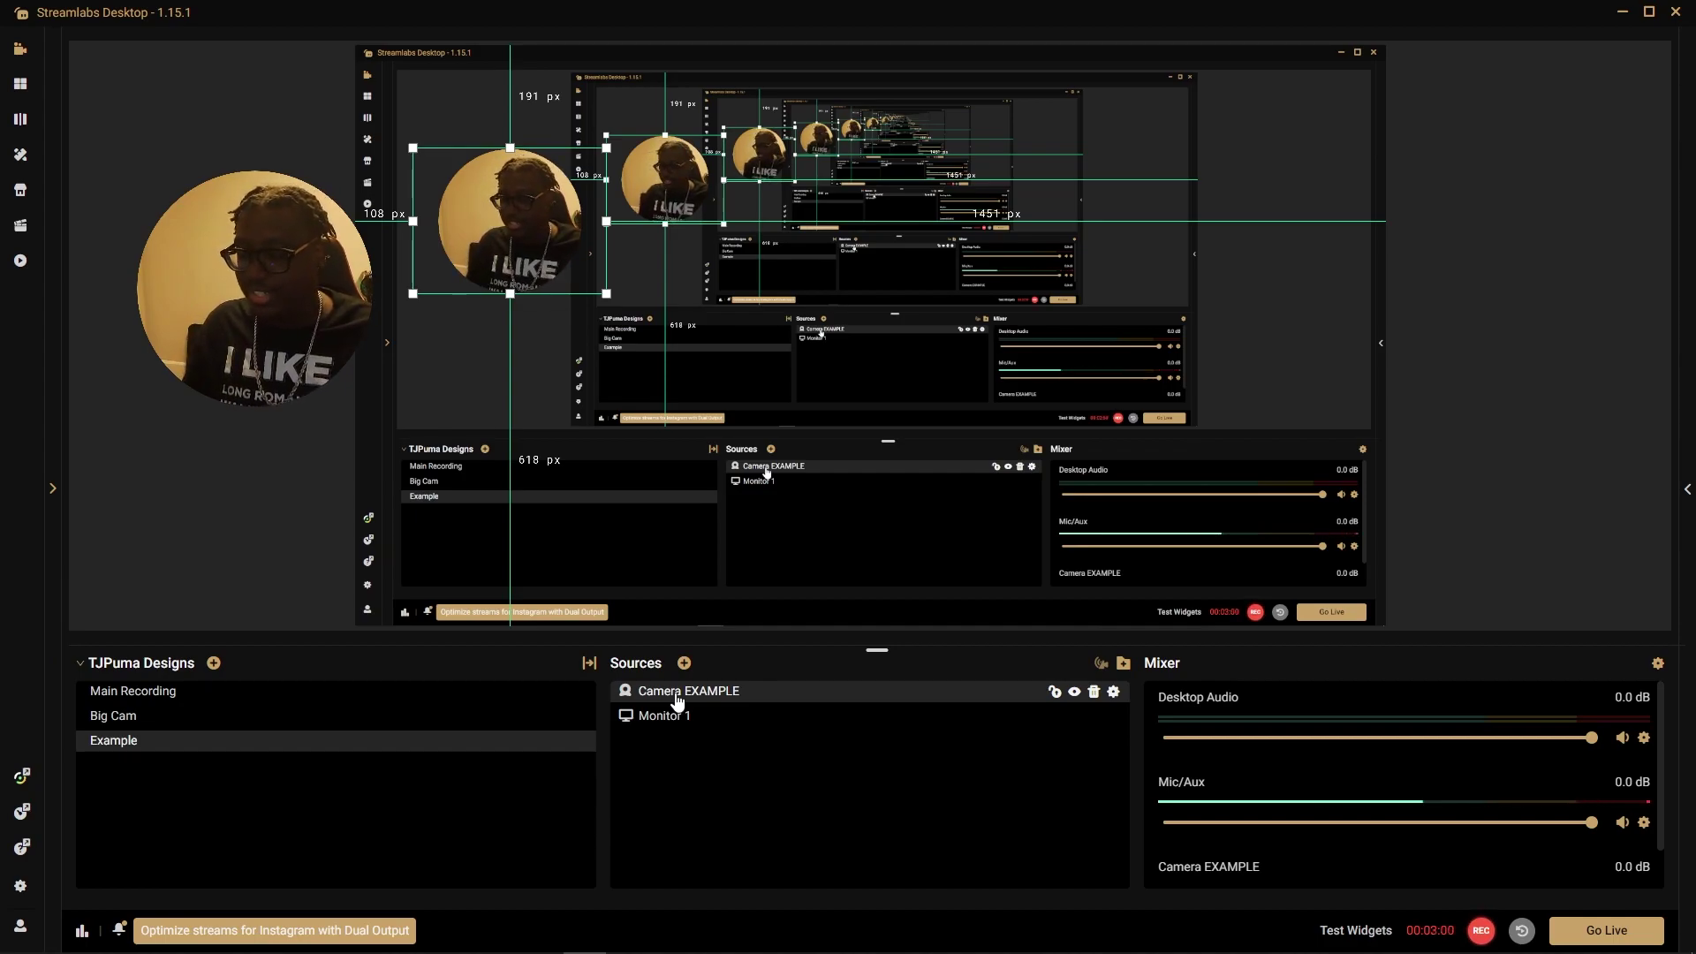
# Reopen Camera EXAMPLE's Edit Filters to show the Shapes mask filter.
pyautogui.rightClick(677, 699)
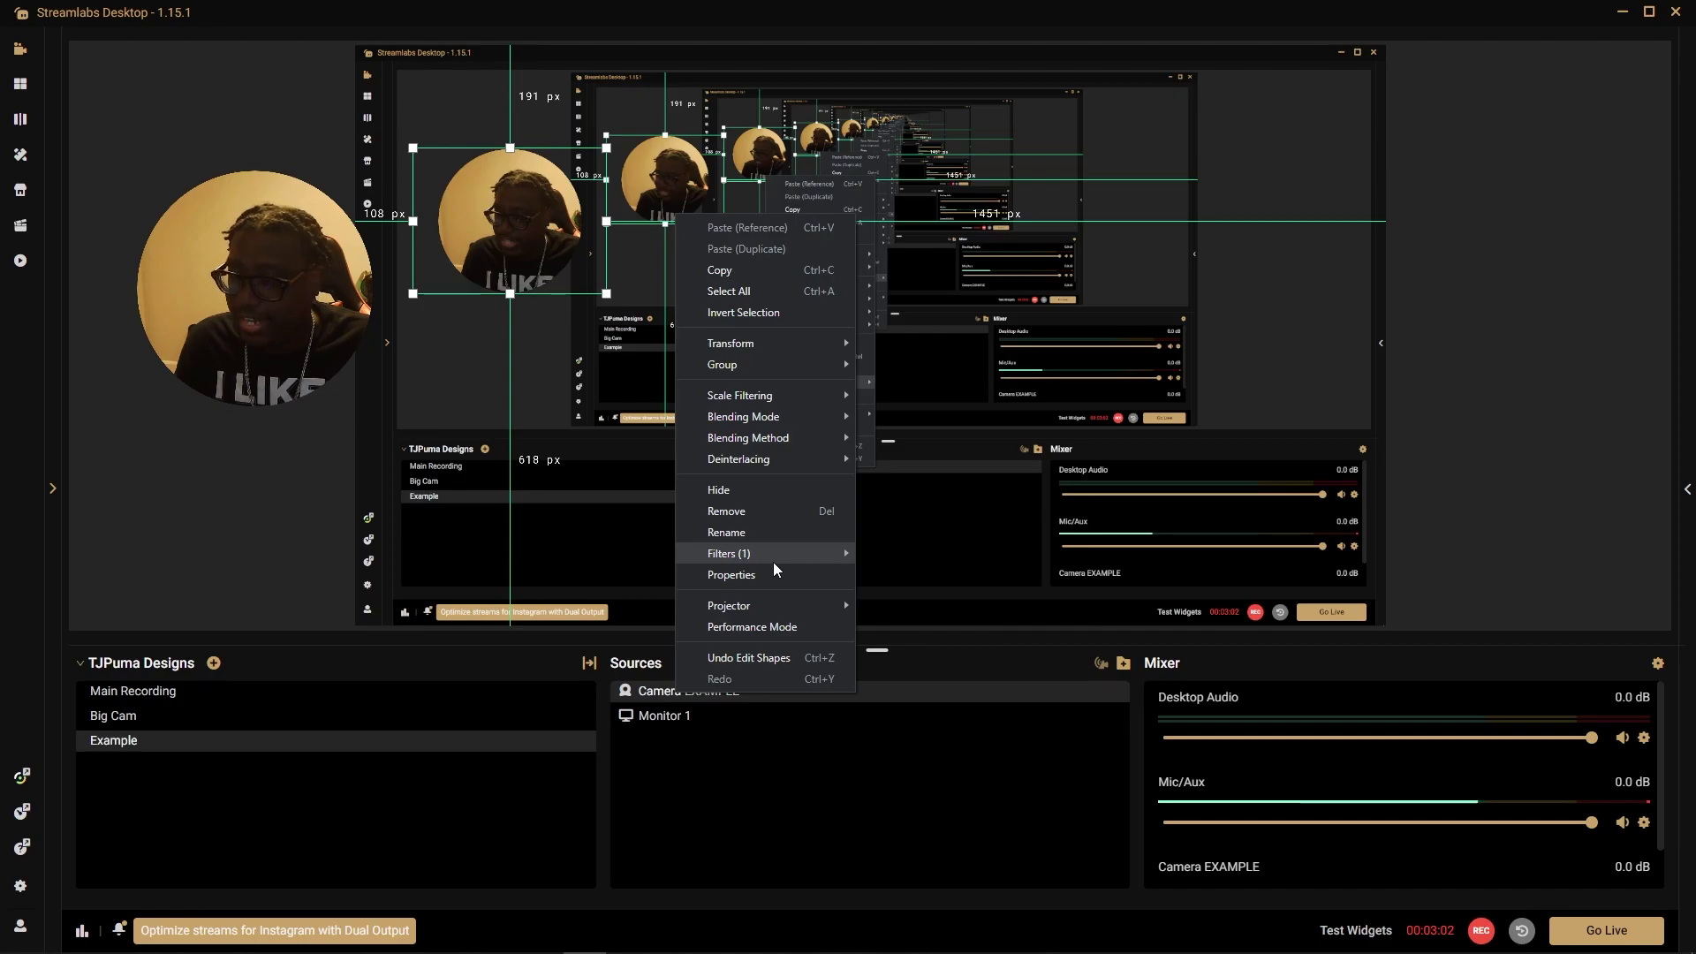
pyautogui.moveTo(773, 565)
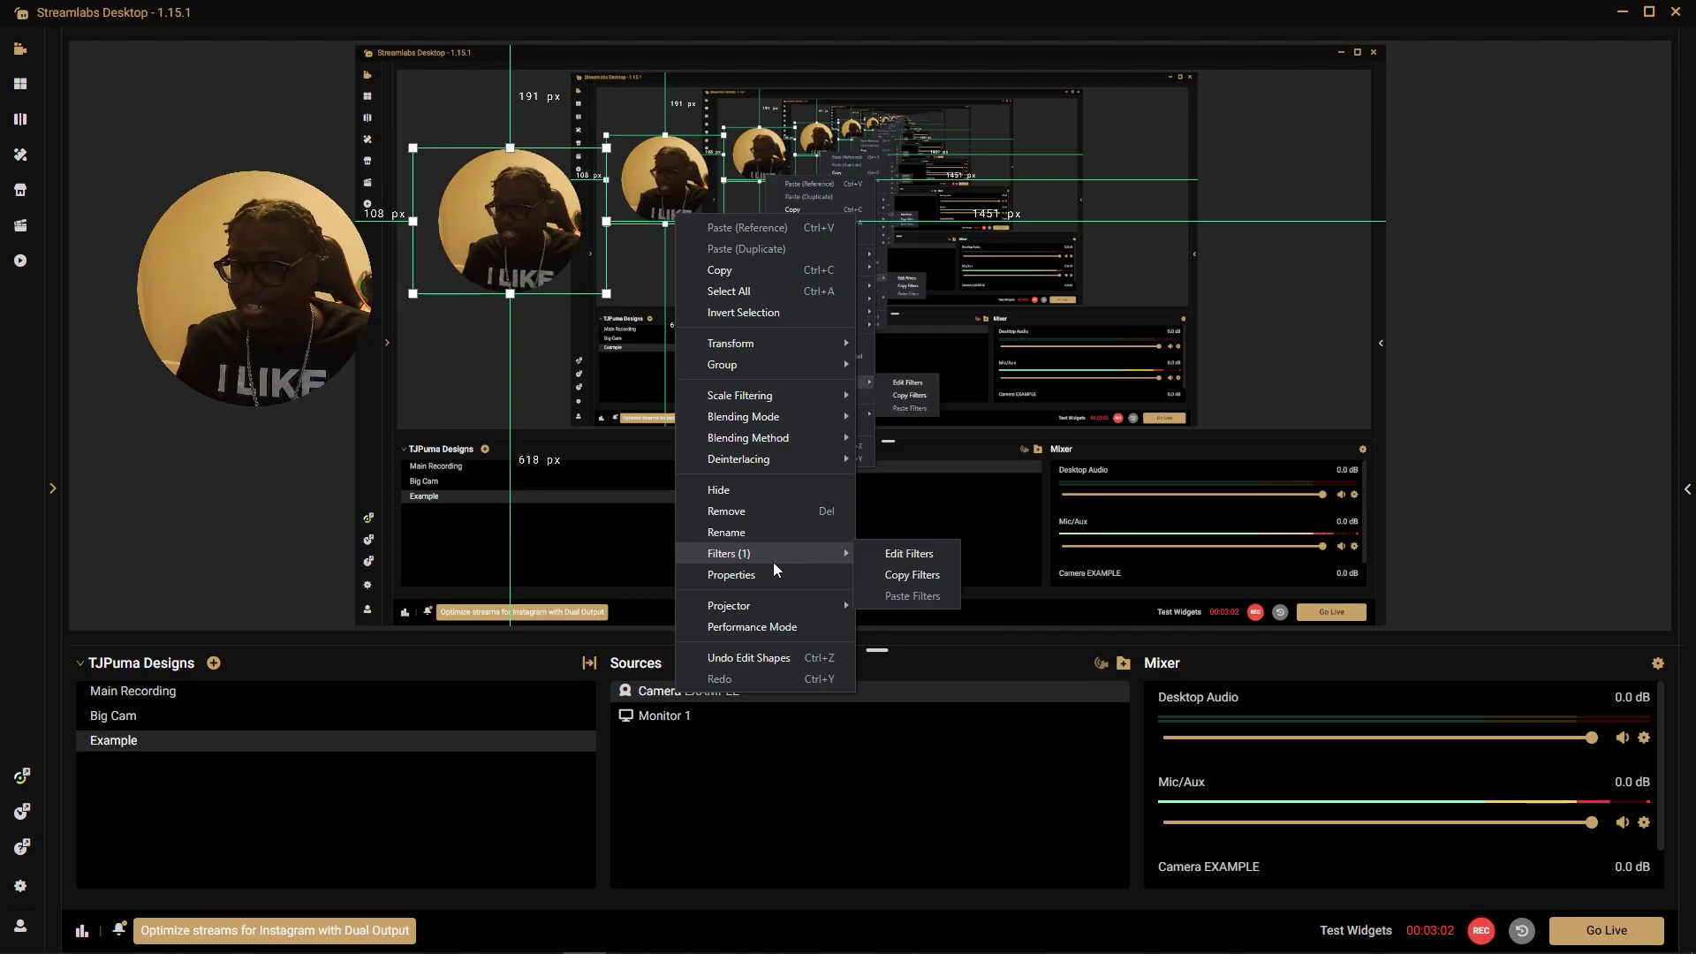
pyautogui.click(892, 553)
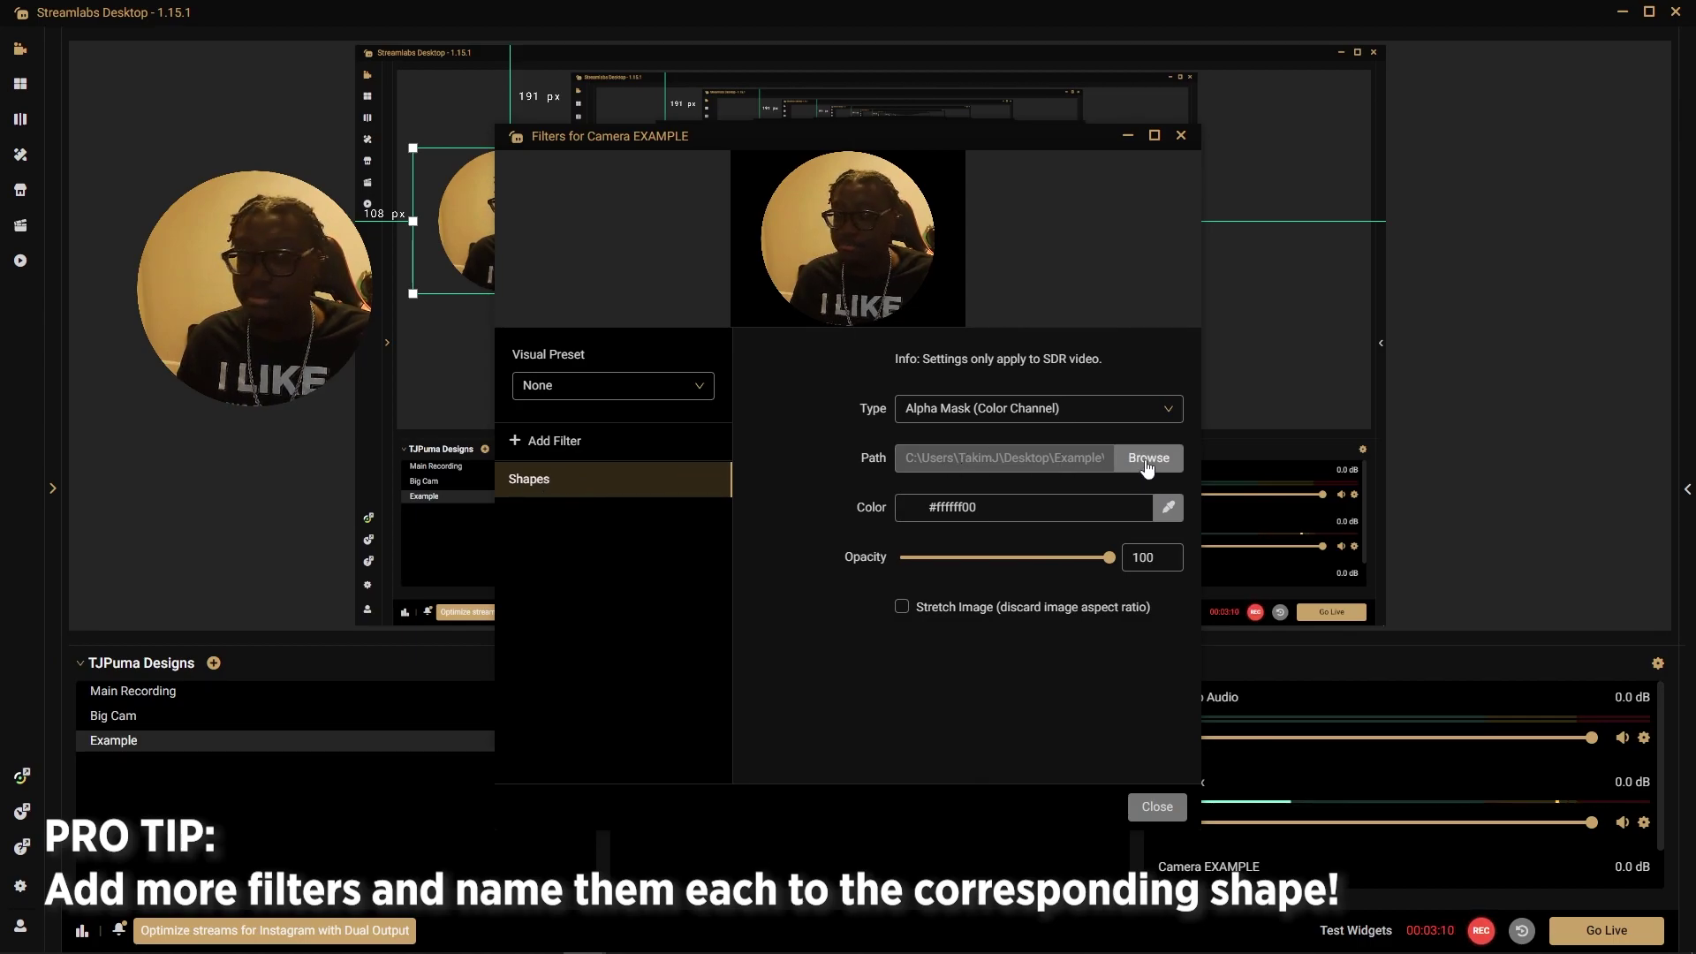
# Switch the Shapes mask to the 1920x1440_4.3 Ratio_Diamond image.
pyautogui.click(1147, 459)
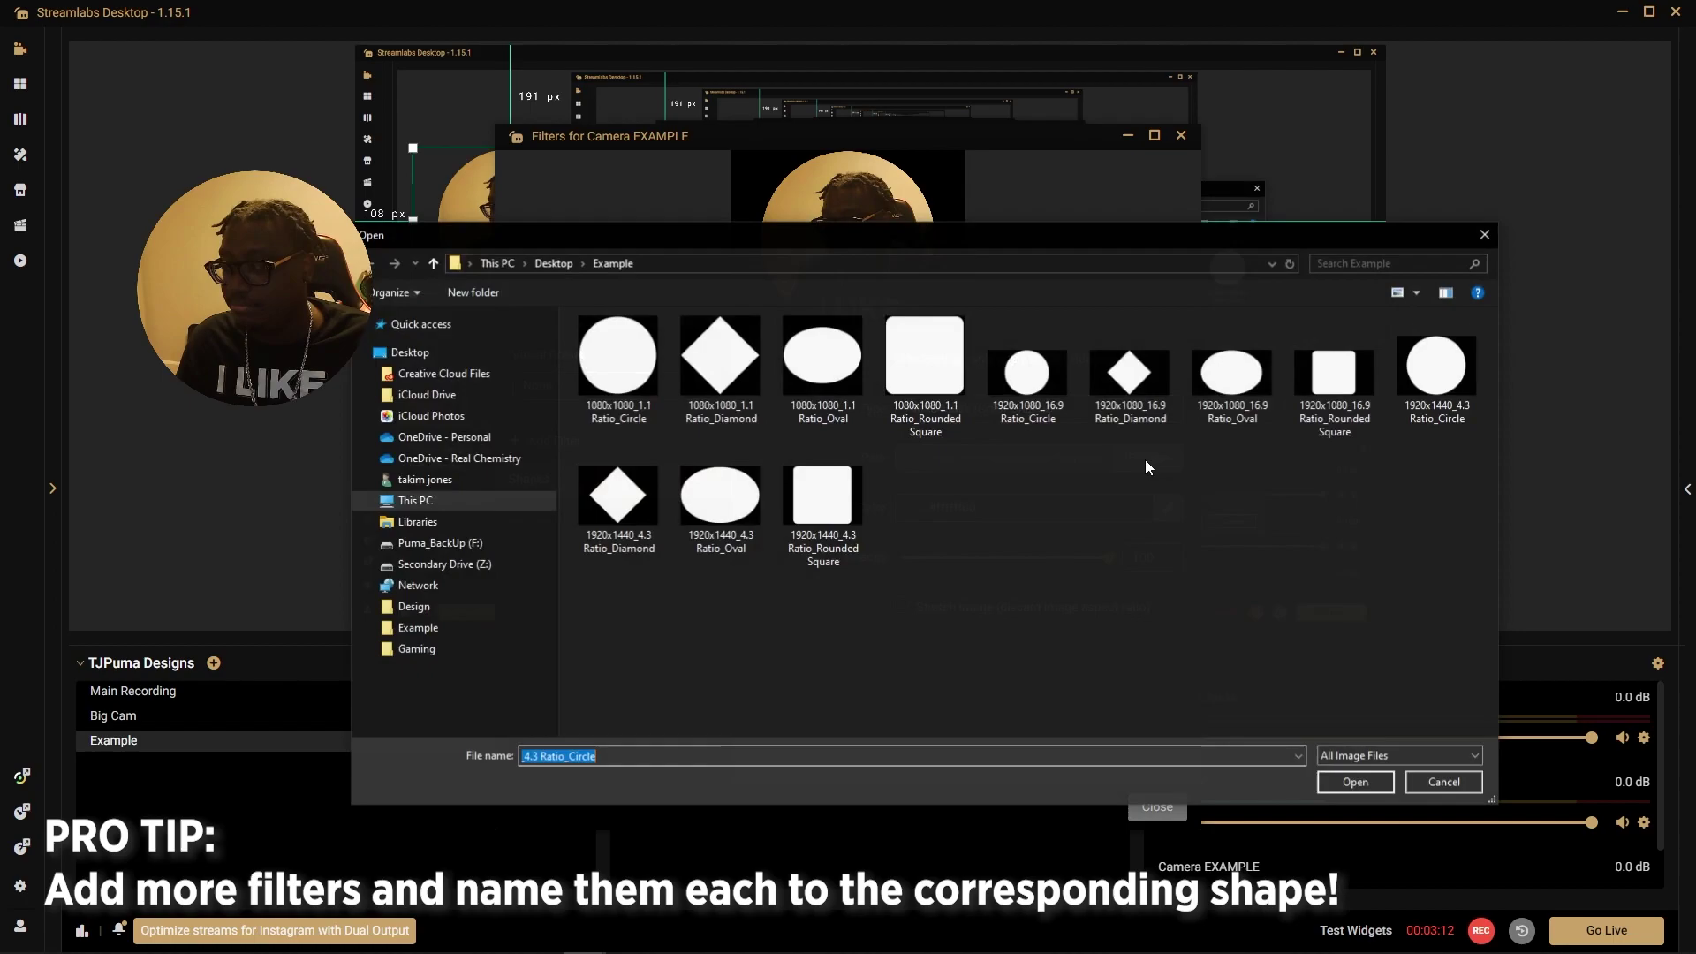
pyautogui.click(1445, 411)
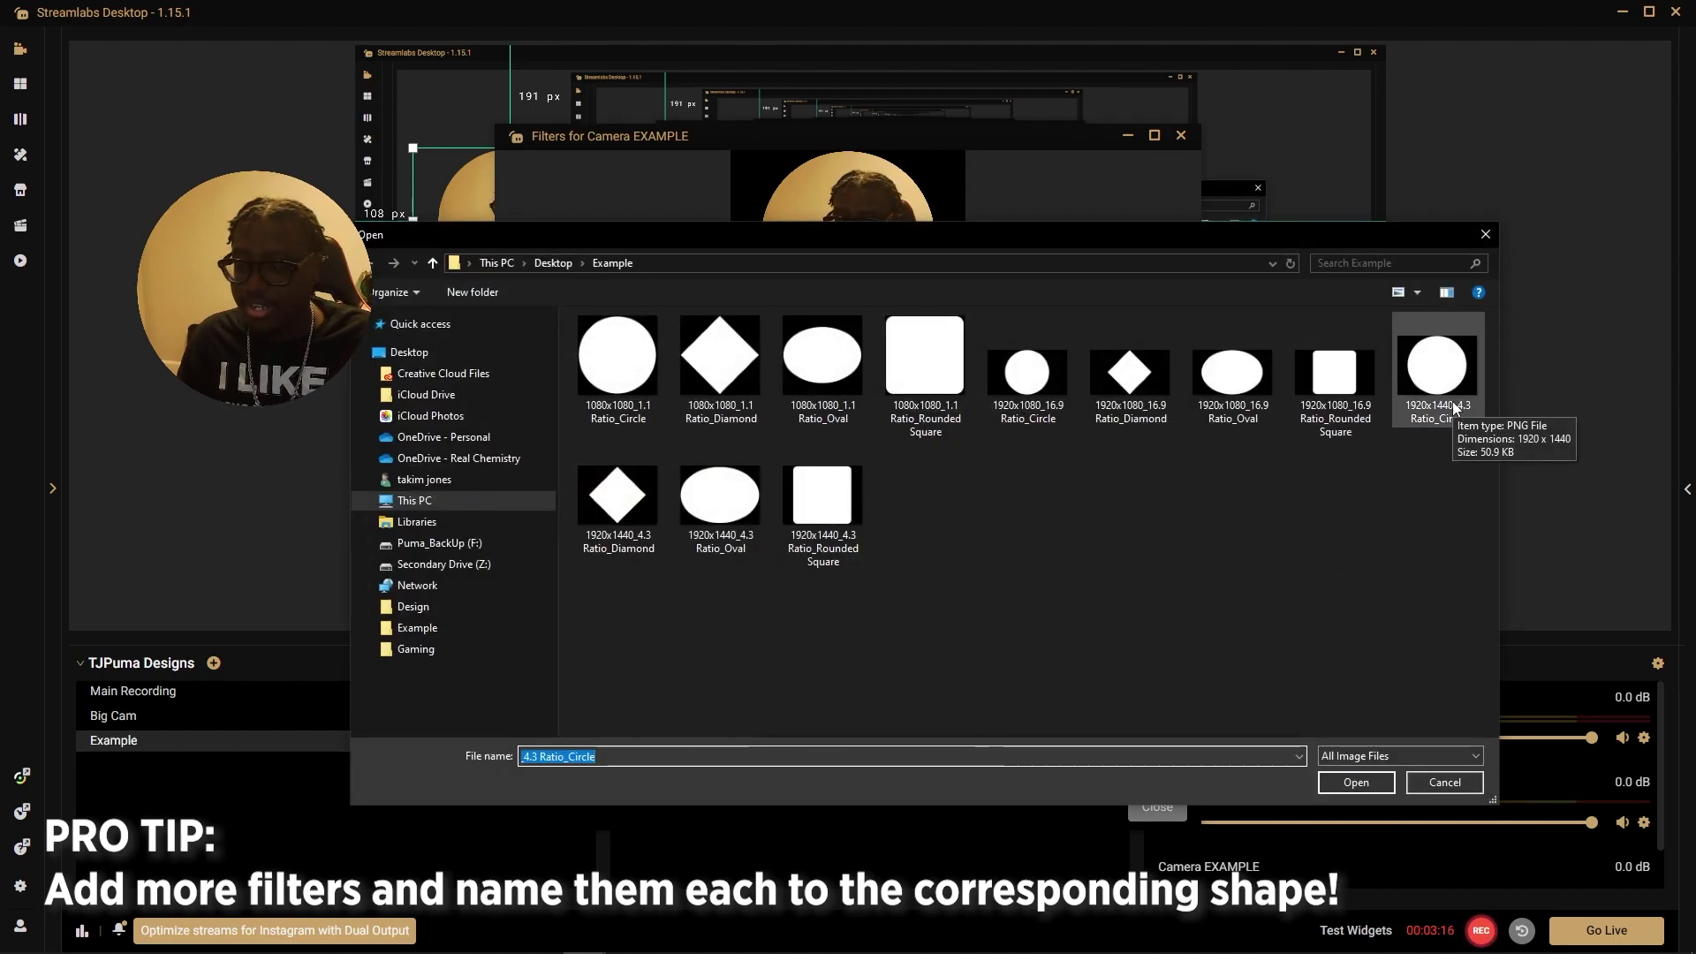
pyautogui.click(622, 499)
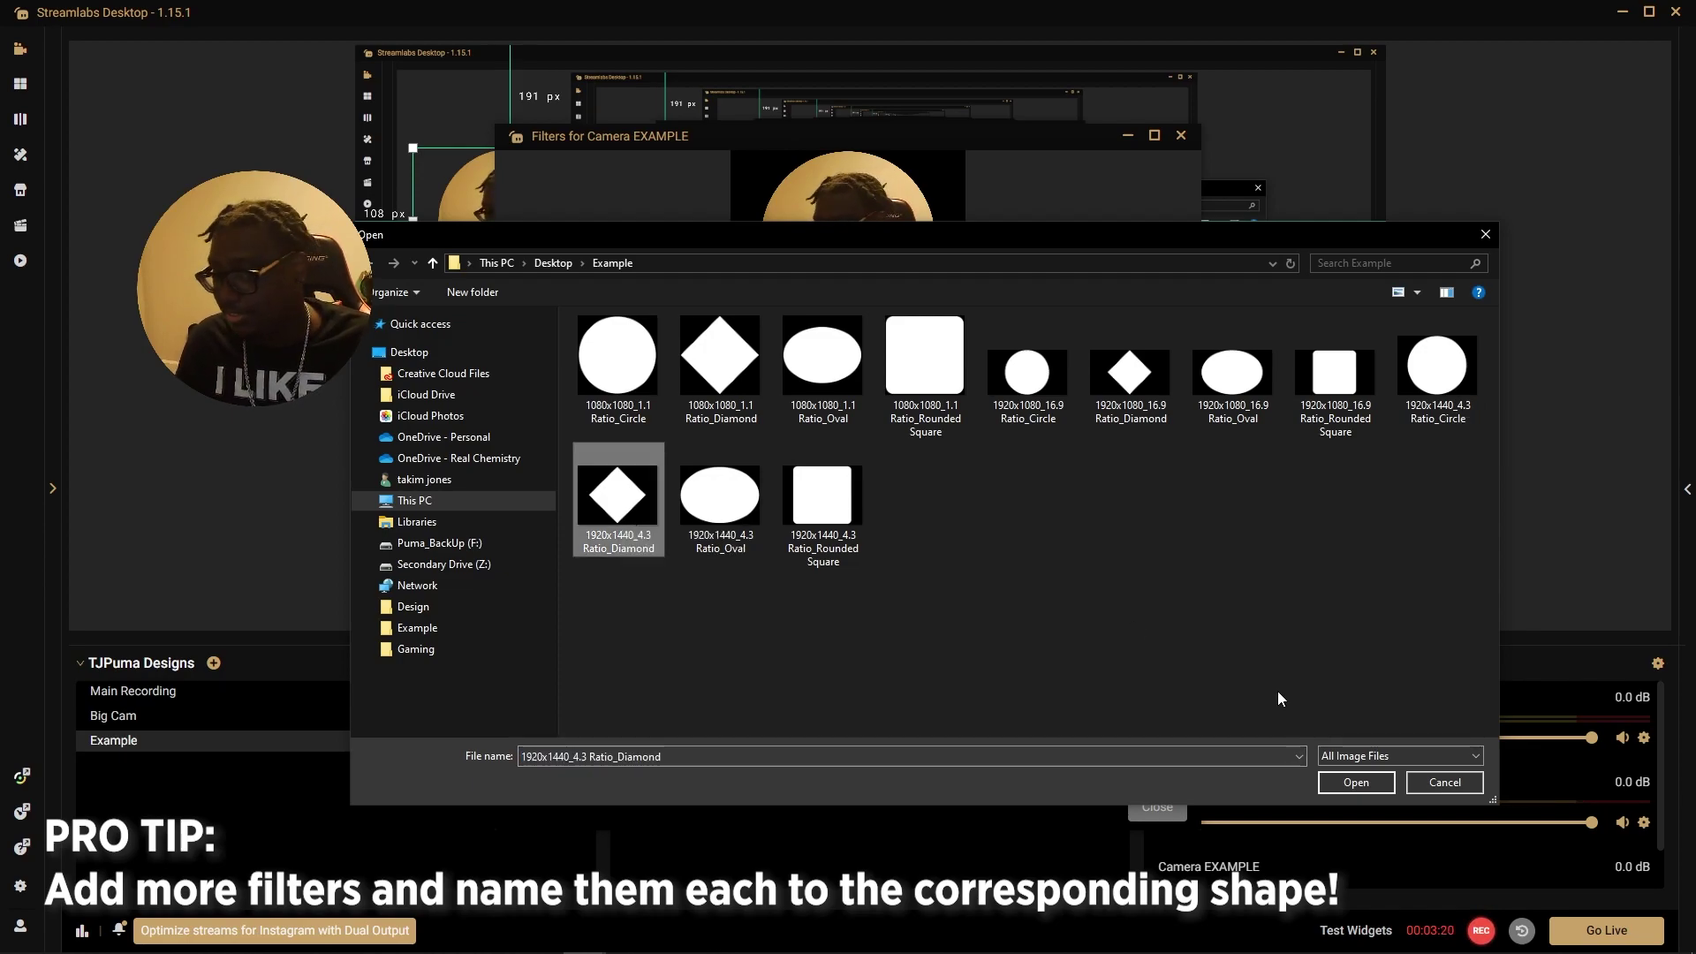
pyautogui.click(1338, 782)
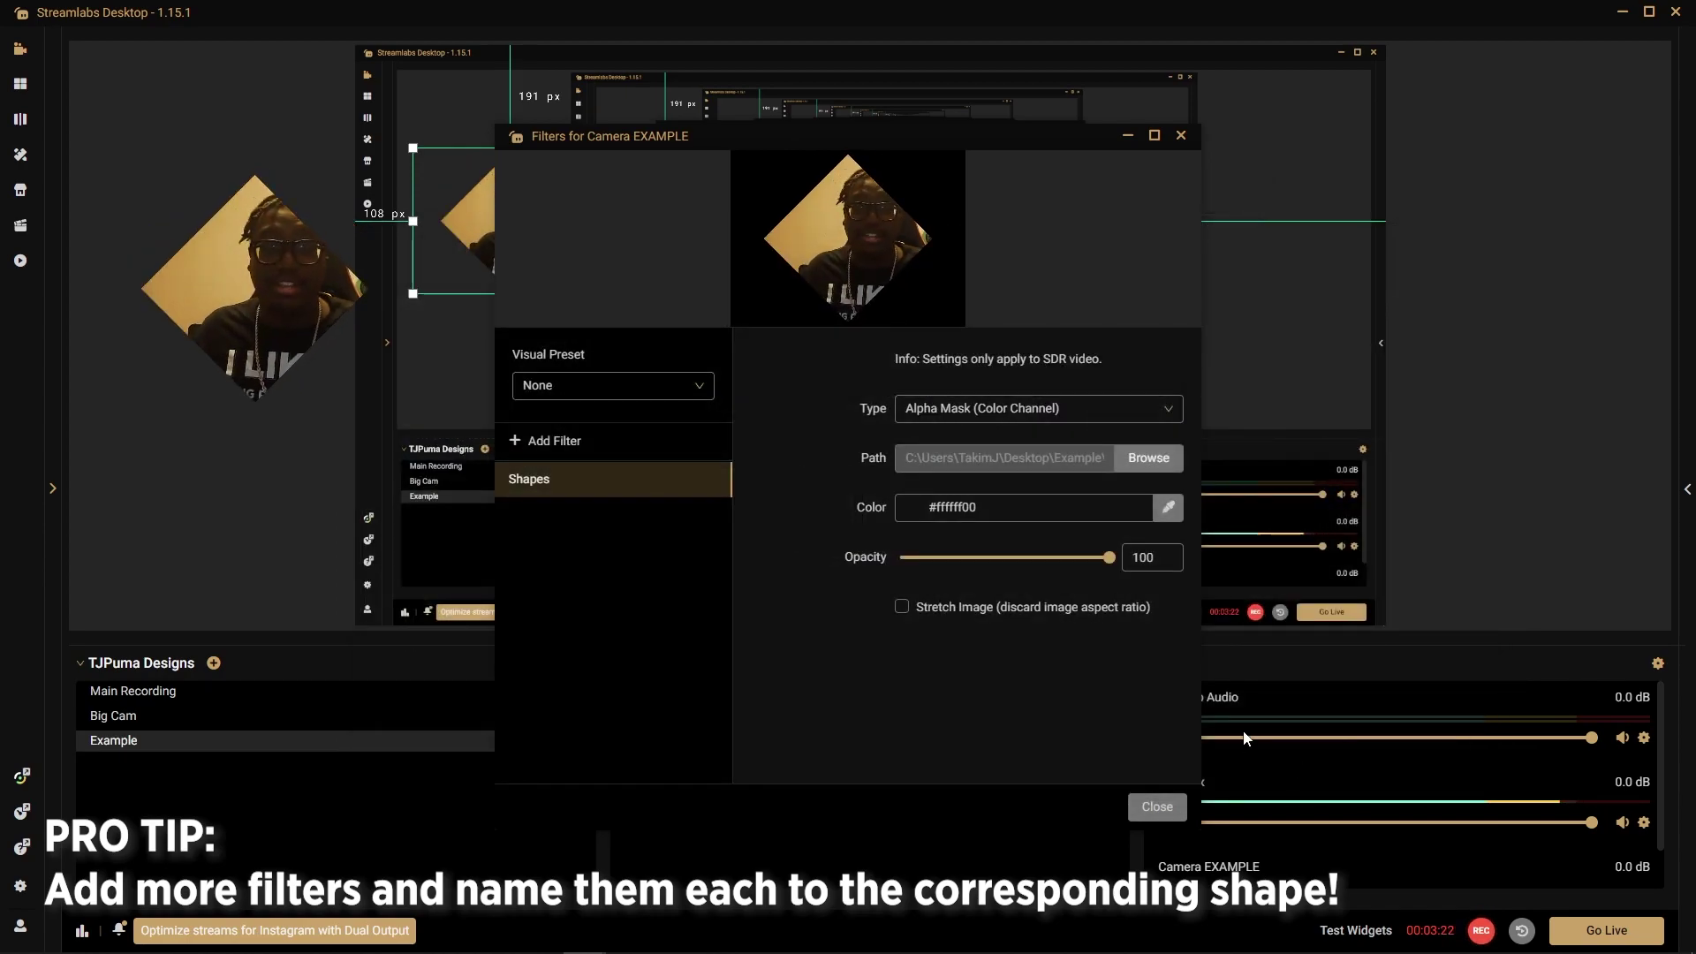
# Try the Ratio_Oval mask, then settle on Ratio_Rounded Square and close Filters.
pyautogui.click(1152, 463)
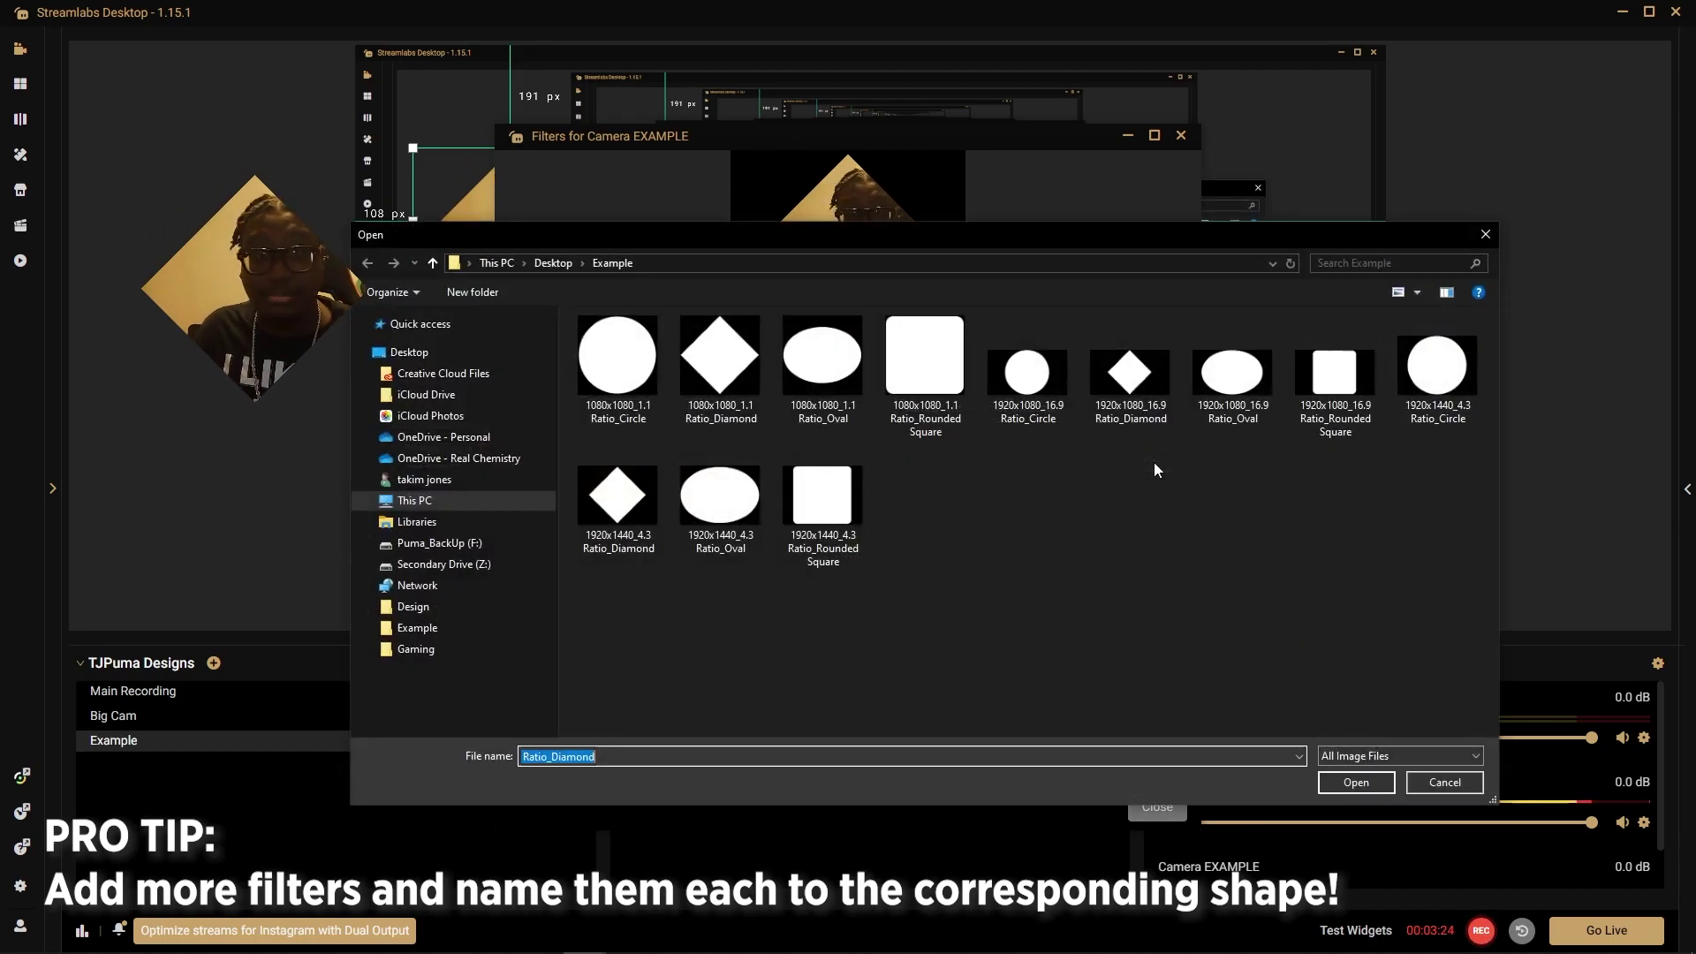
pyautogui.doubleClick(730, 507)
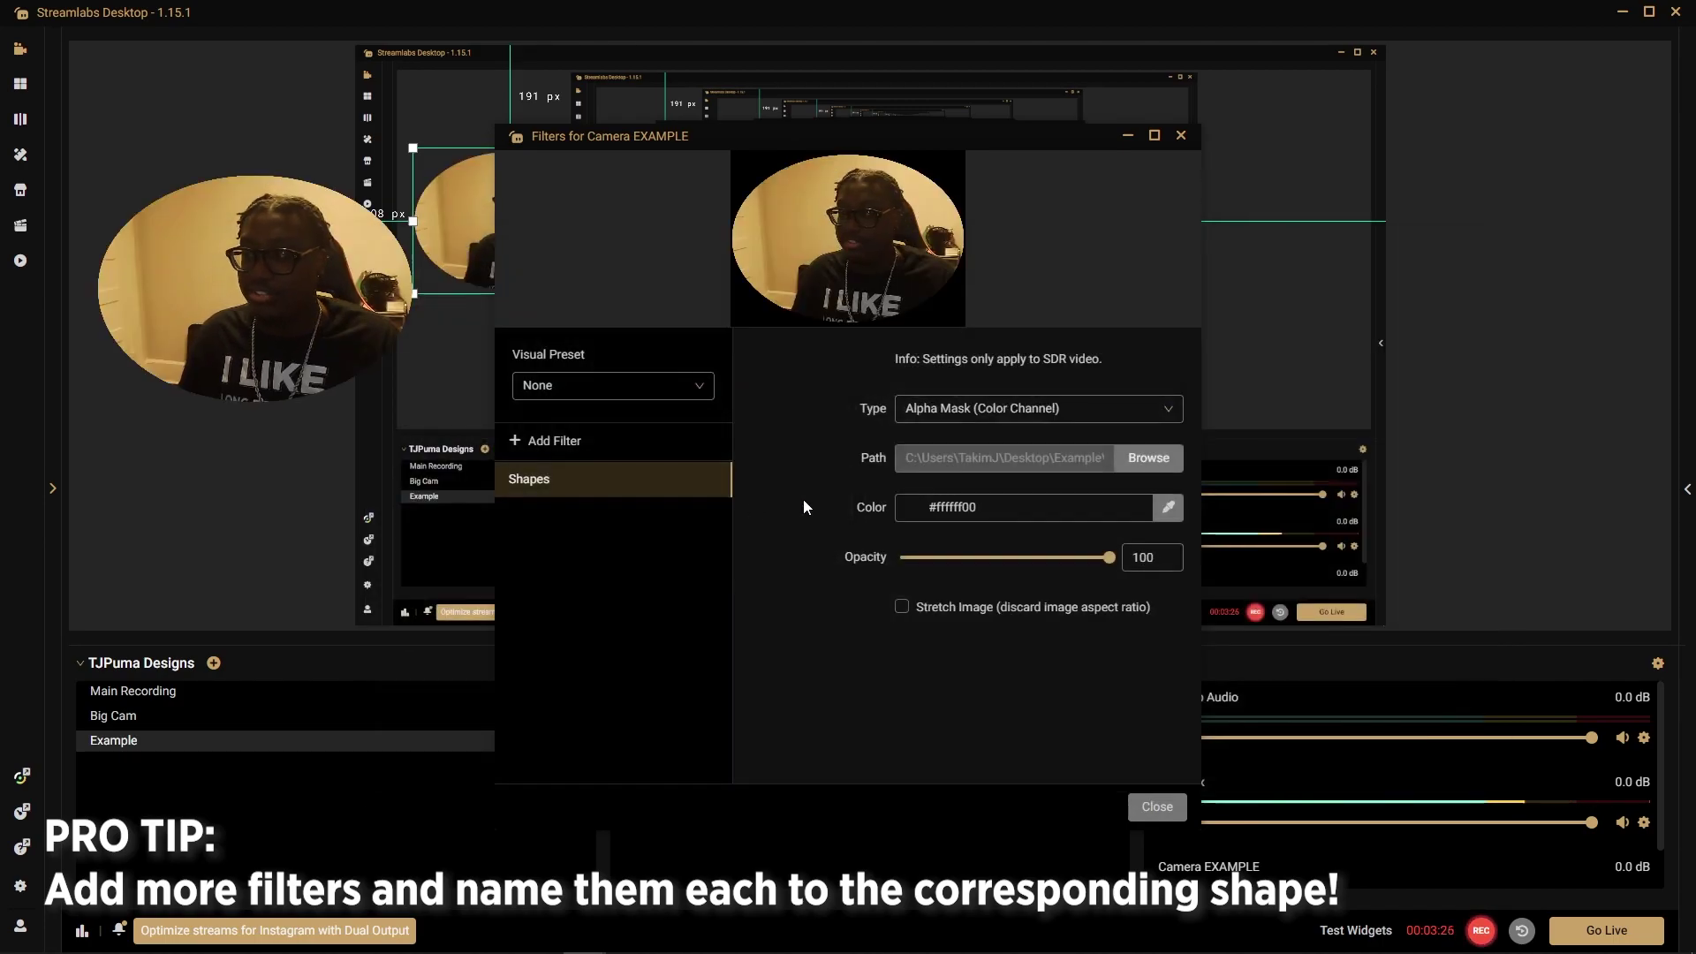
pyautogui.click(1157, 449)
pyautogui.doubleClick(833, 505)
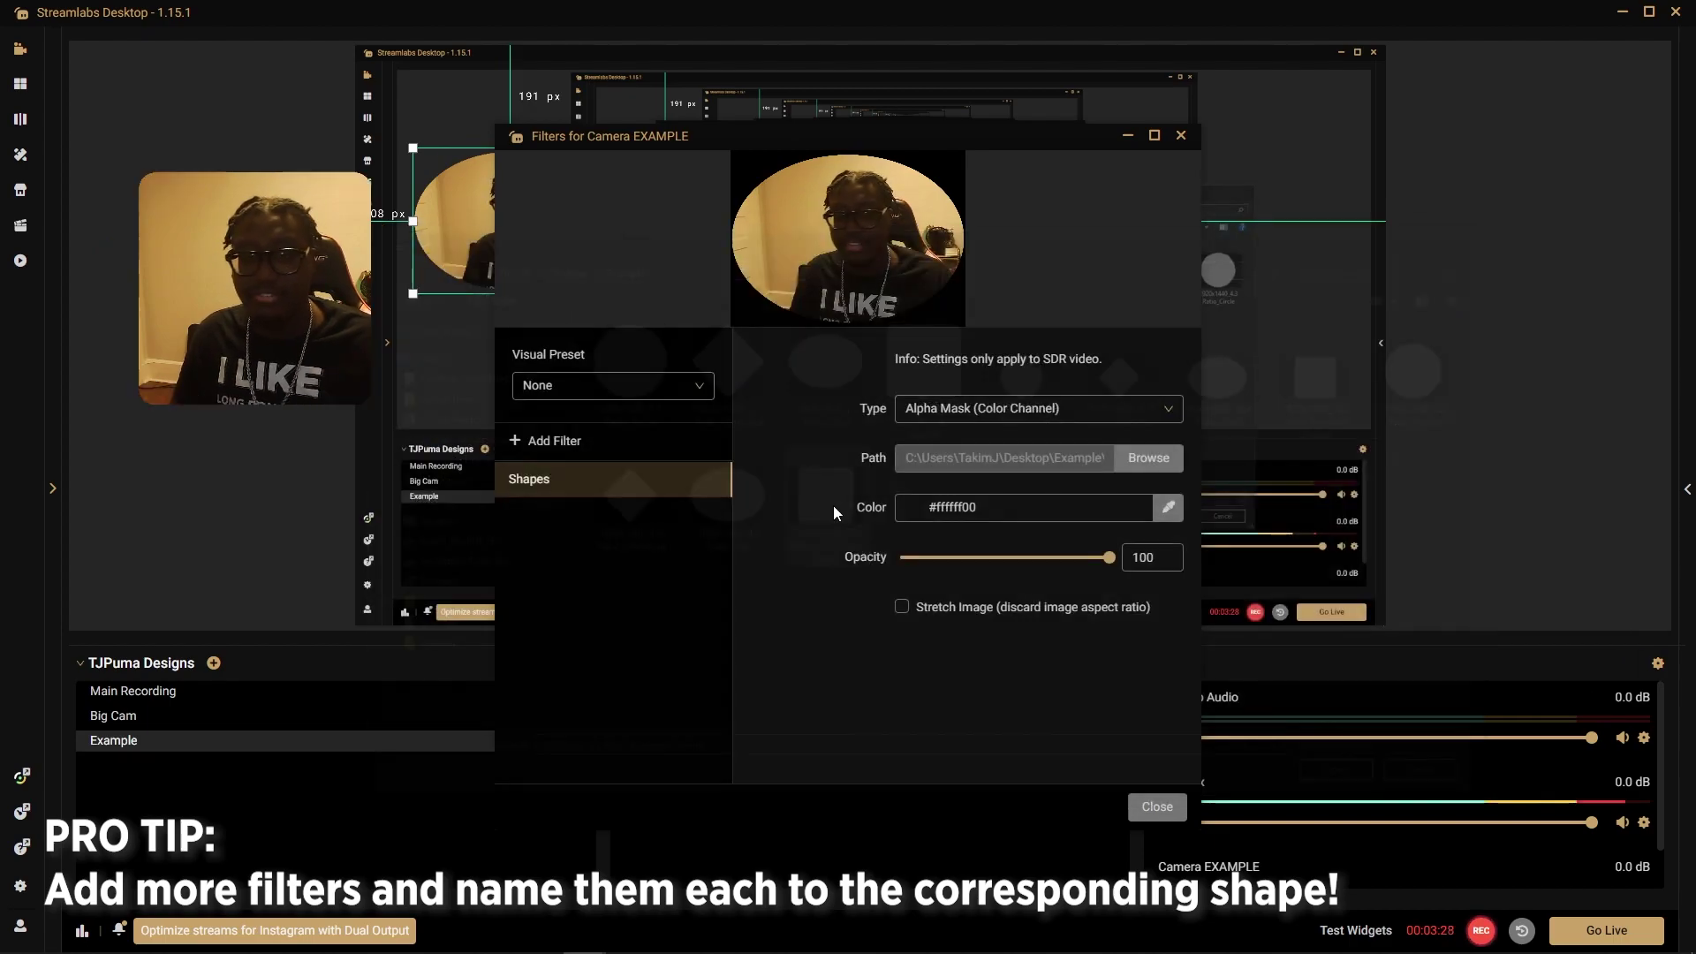
pyautogui.click(1154, 806)
# Drag the circular webcam source in the Streamlabs preview to enlarge it and shift it into place.
pyautogui.moveTo(605, 296); pyautogui.dragTo(858, 329)
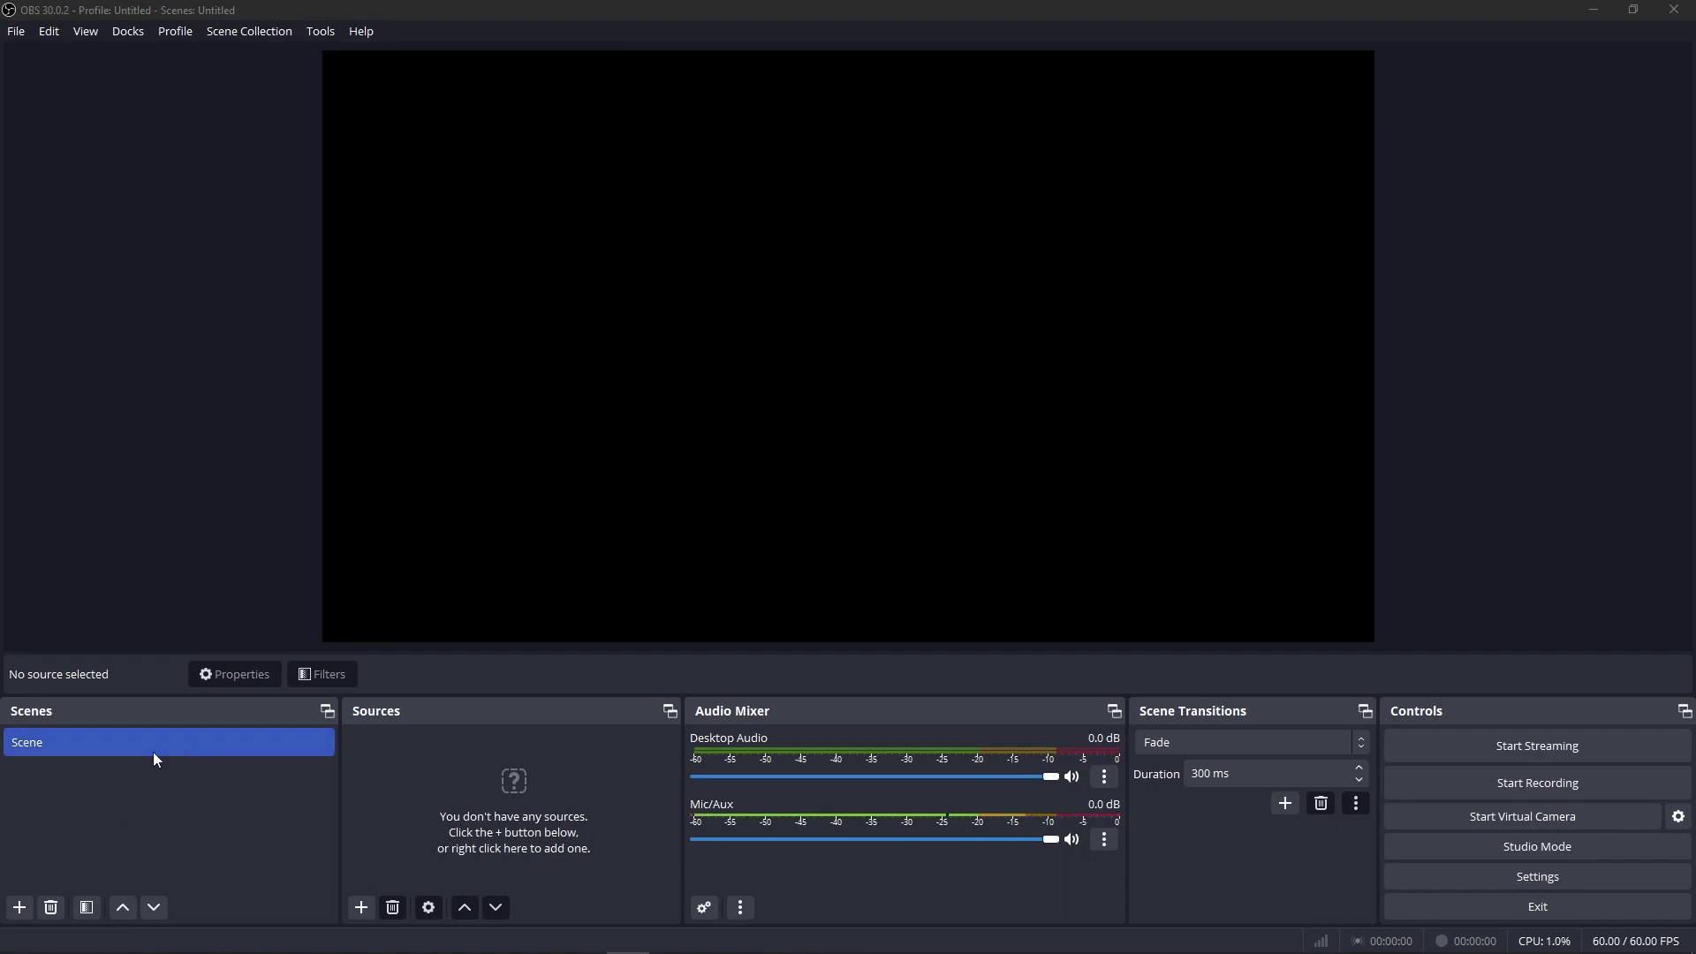
# Add a Video Capture Device source named 'Camera Example' using the USB Live camera.
pyautogui.click(363, 914)
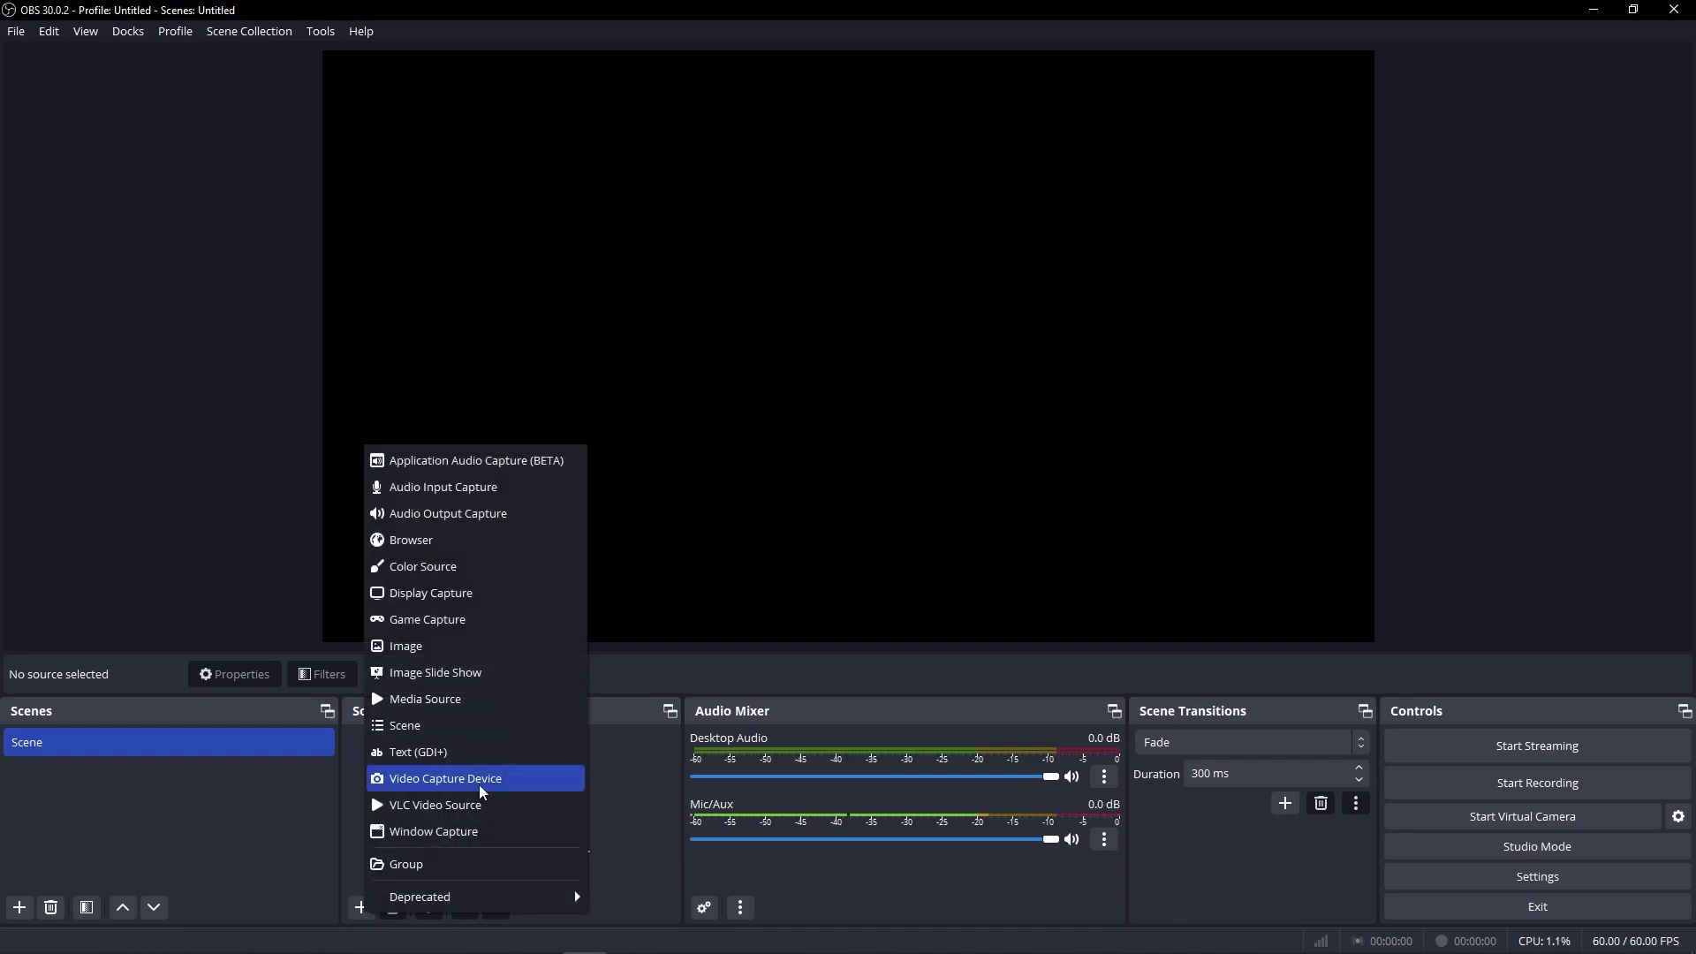
pyautogui.click(478, 784)
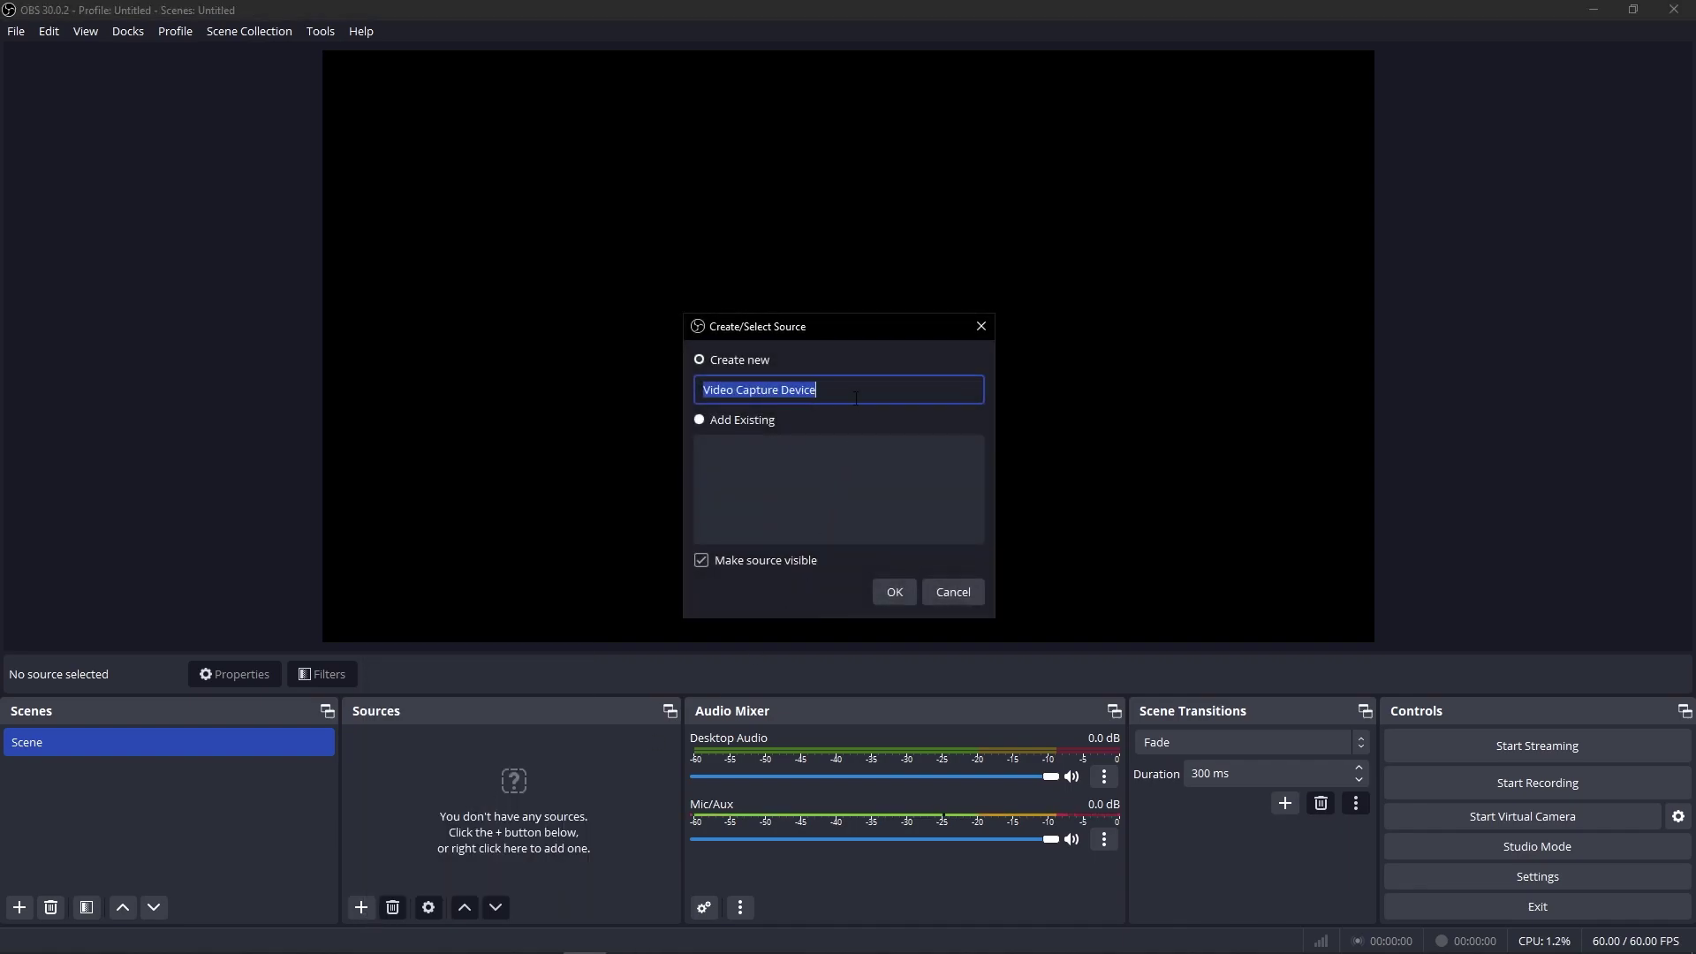
pyautogui.write('Camera Example')
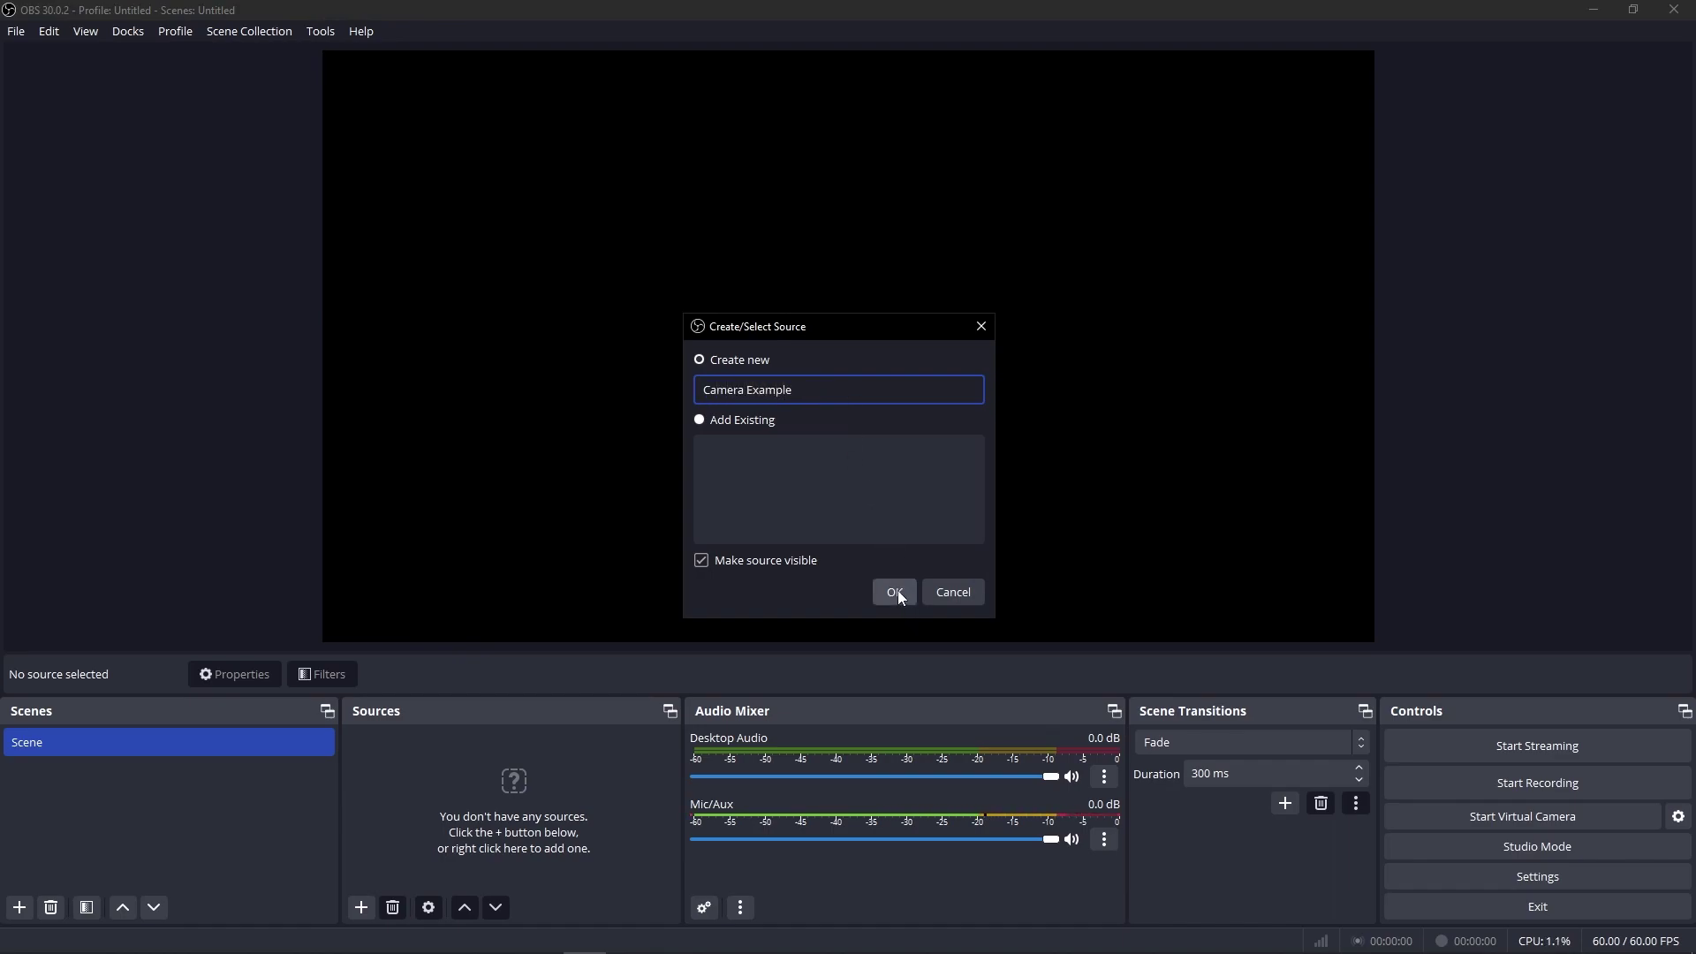
pyautogui.click(896, 591)
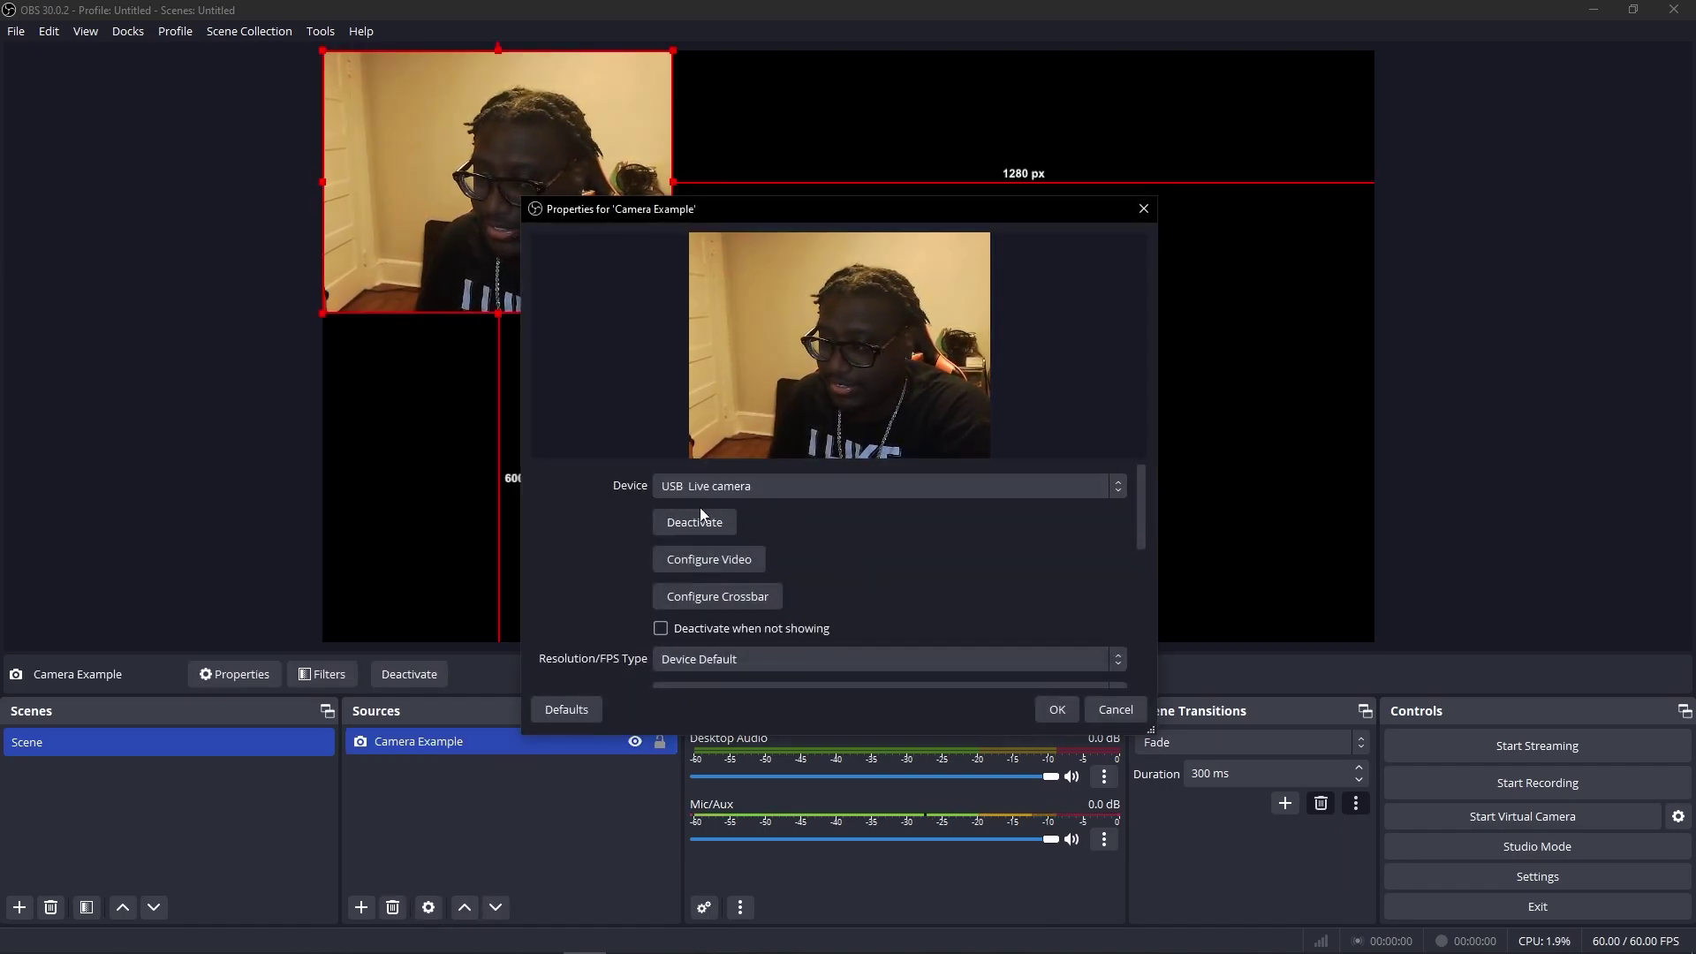
pyautogui.scroll(-5, 612, 565)
pyautogui.press('Escape')
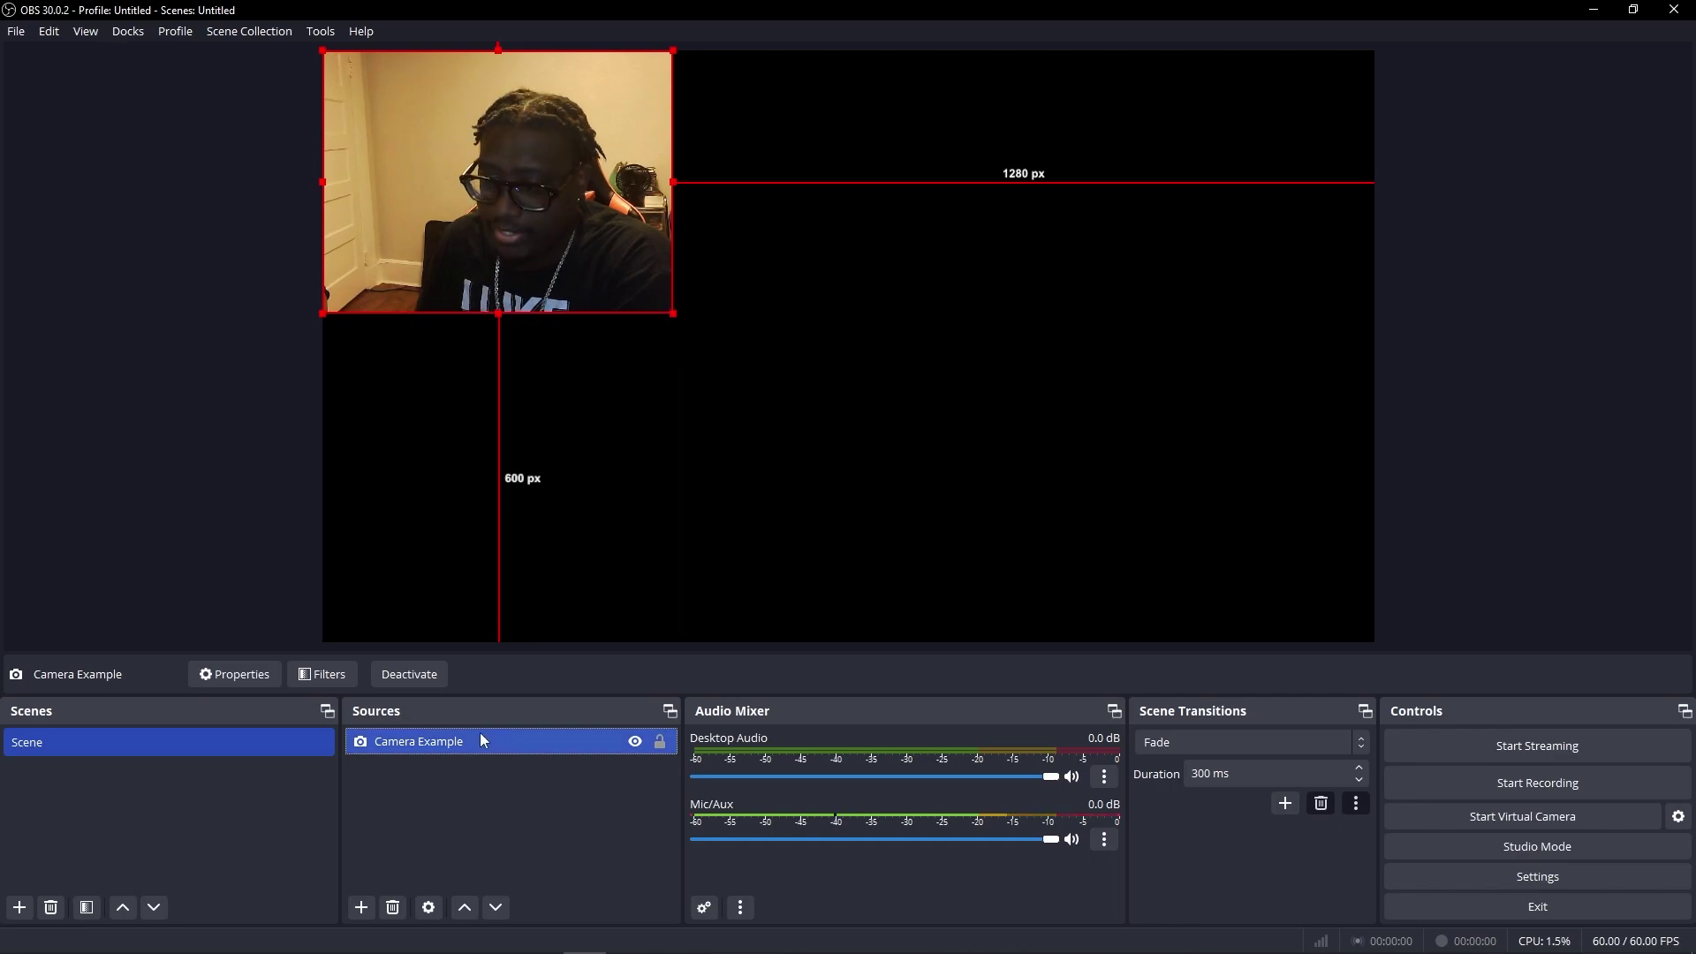
# Add an Image Mask/Blend effect filter named 'Shapes' to Camera Example.
pyautogui.rightClick(433, 741)
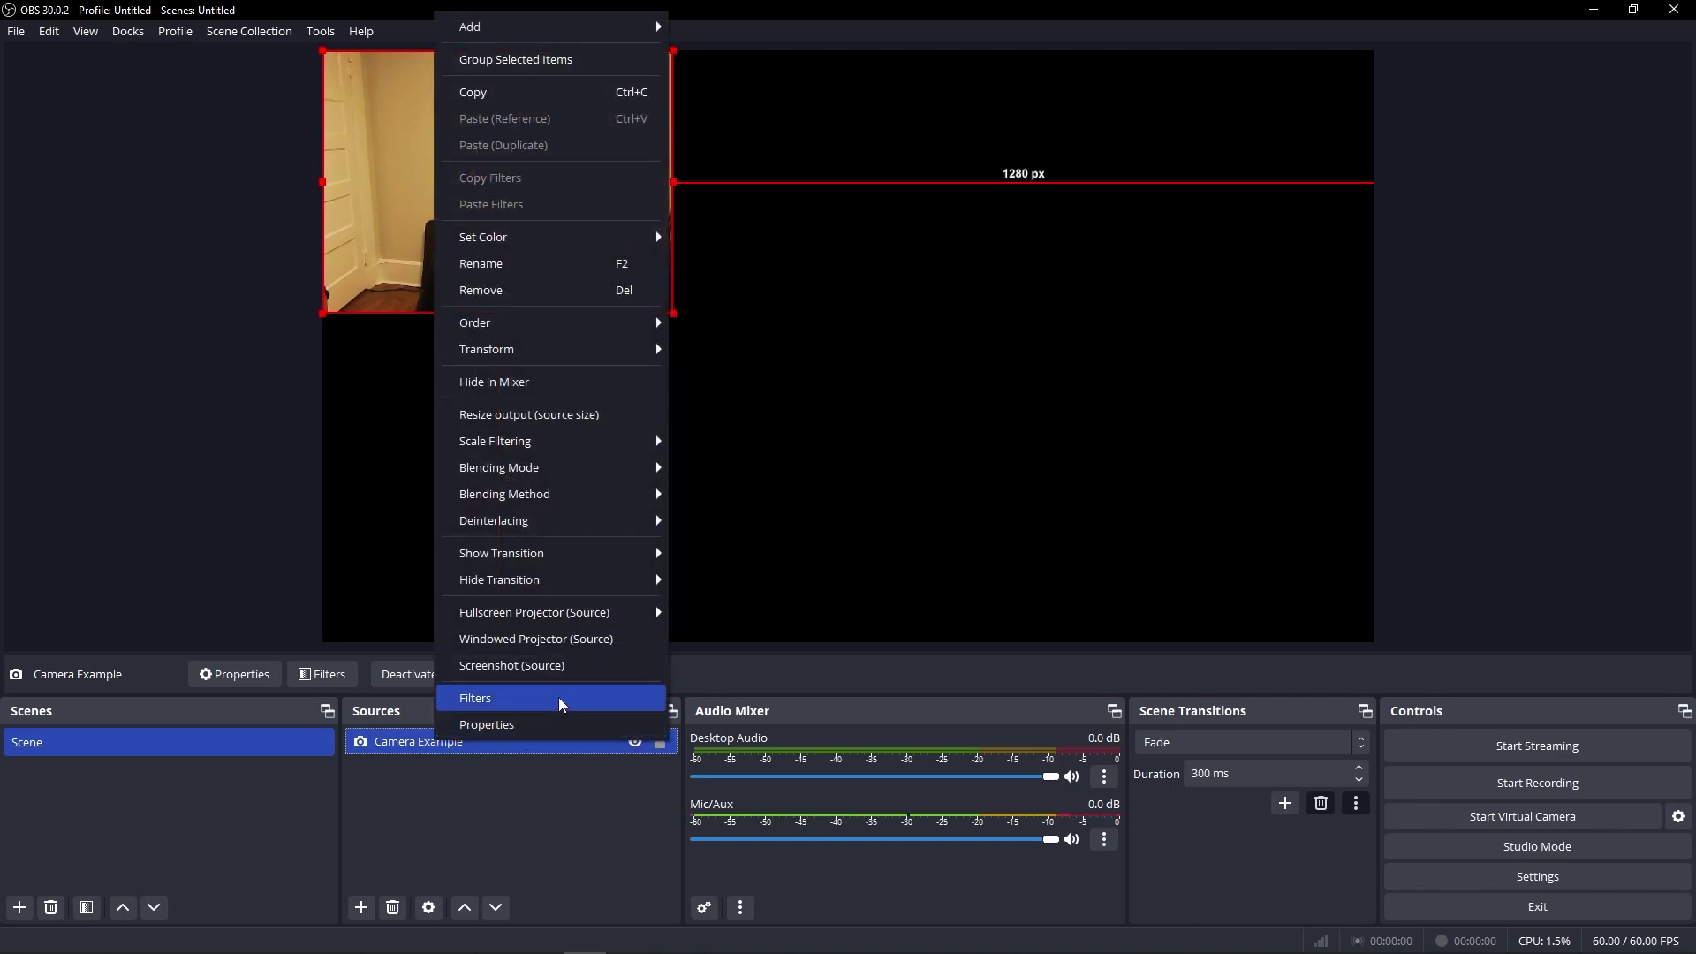
pyautogui.click(508, 702)
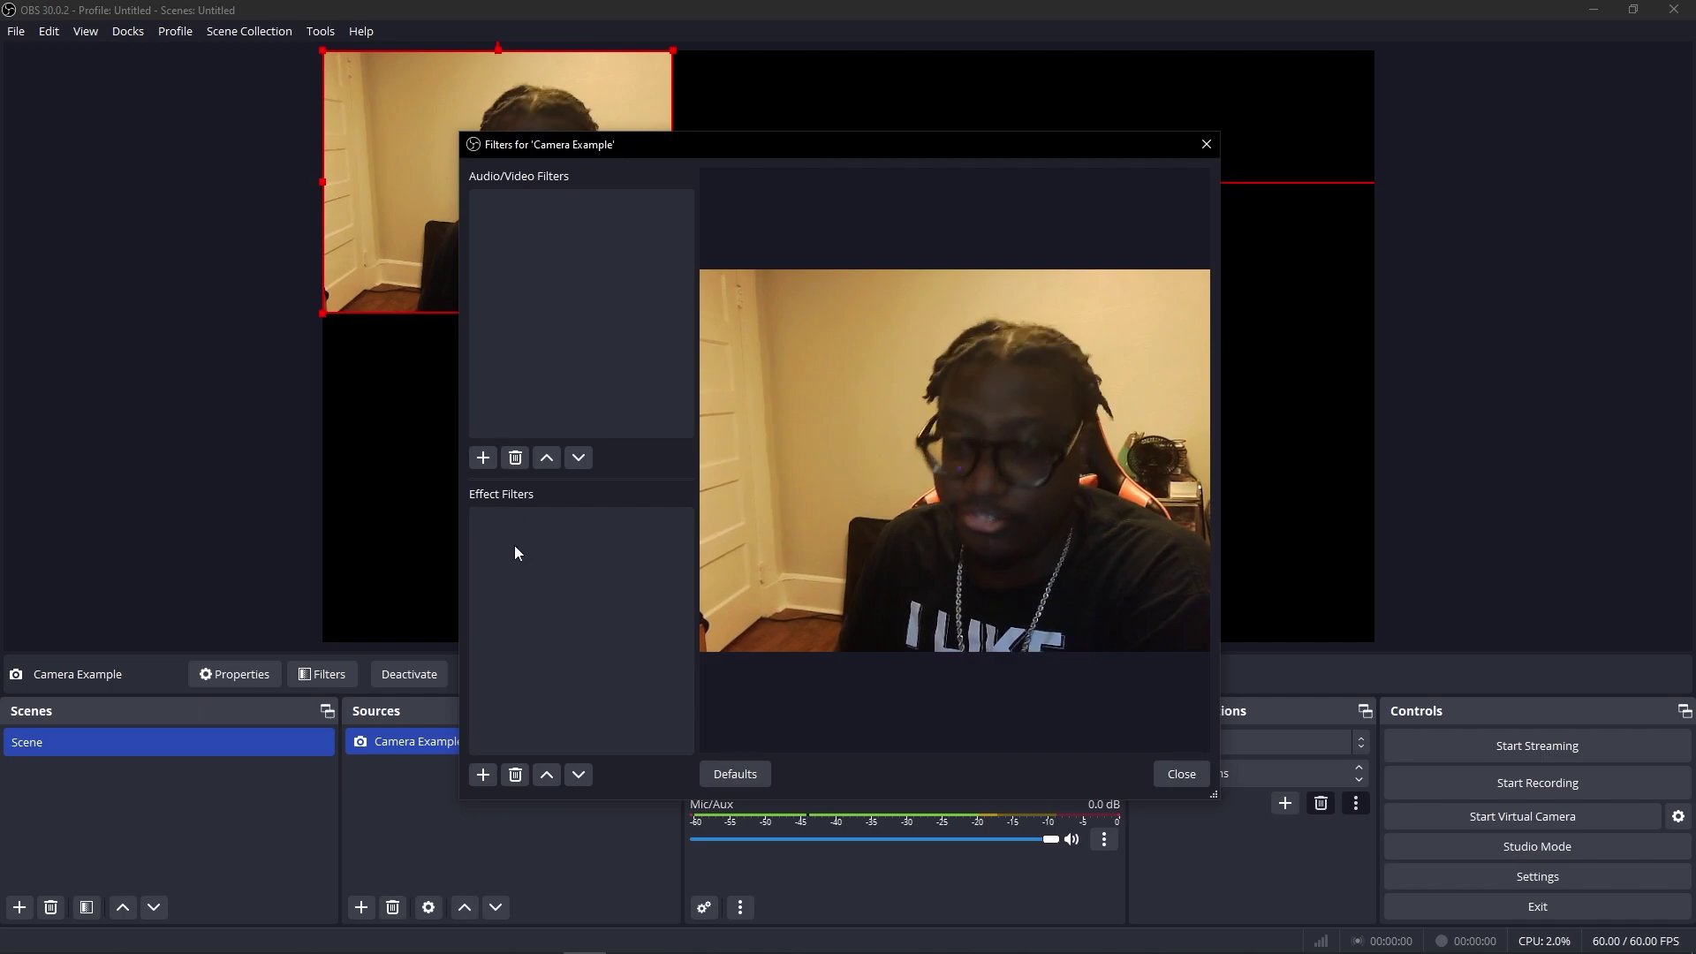
pyautogui.click(484, 774)
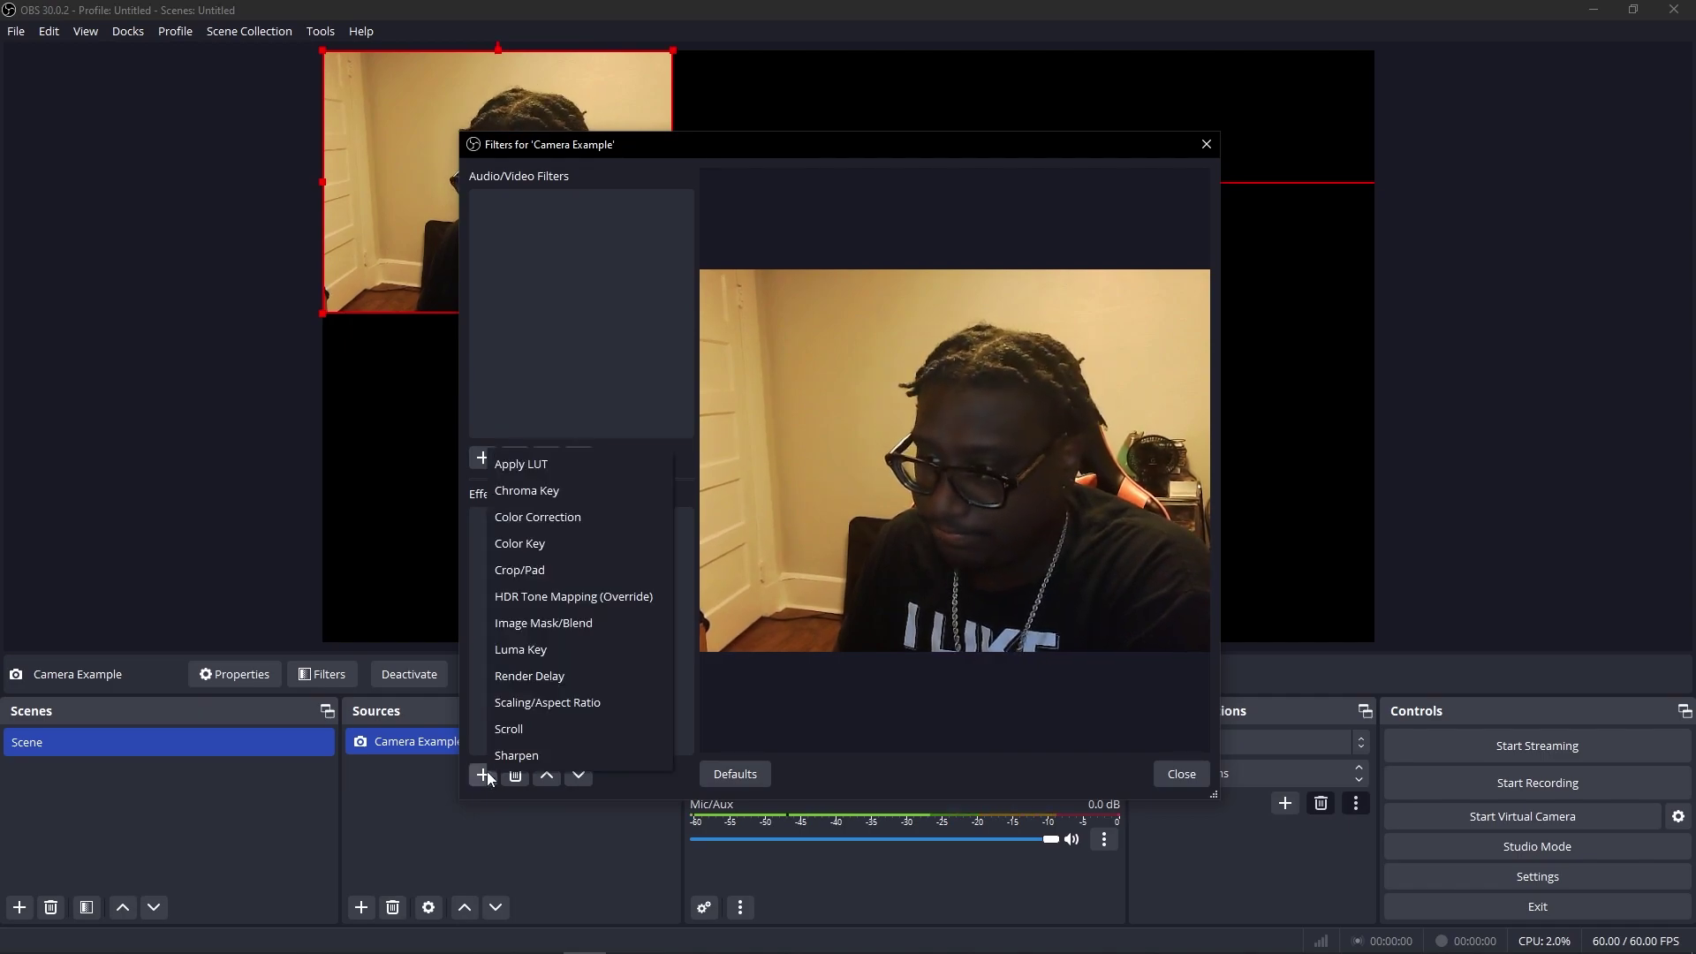
pyautogui.click(583, 623)
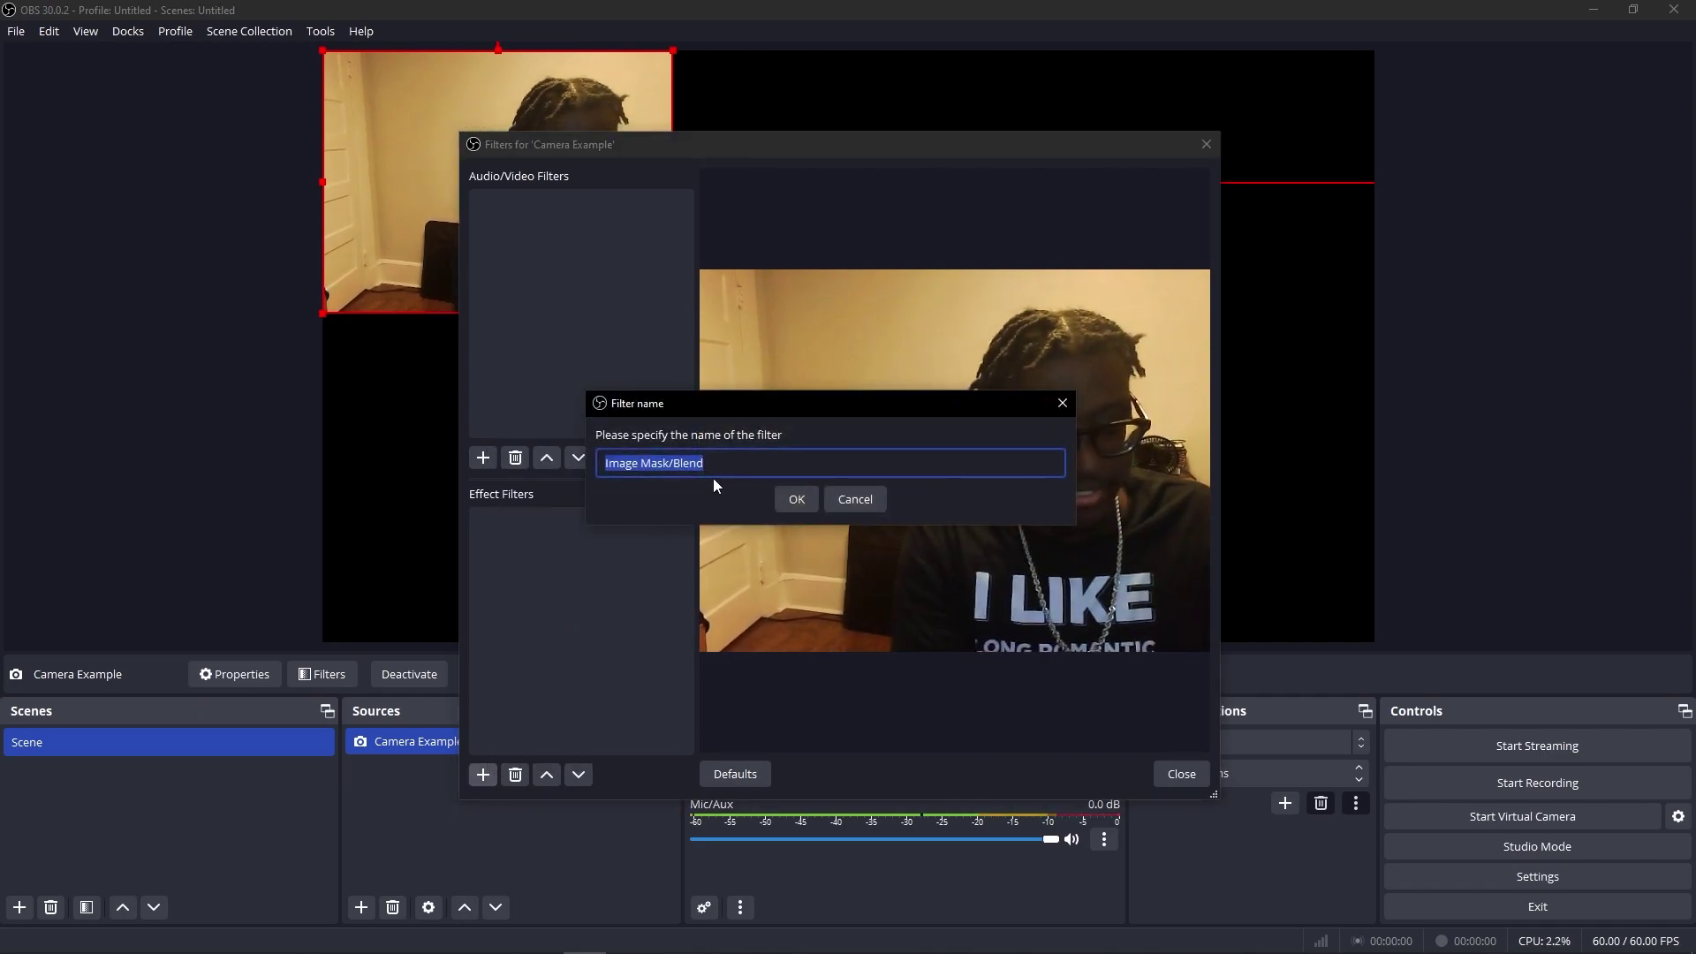
pyautogui.write('Shapes')
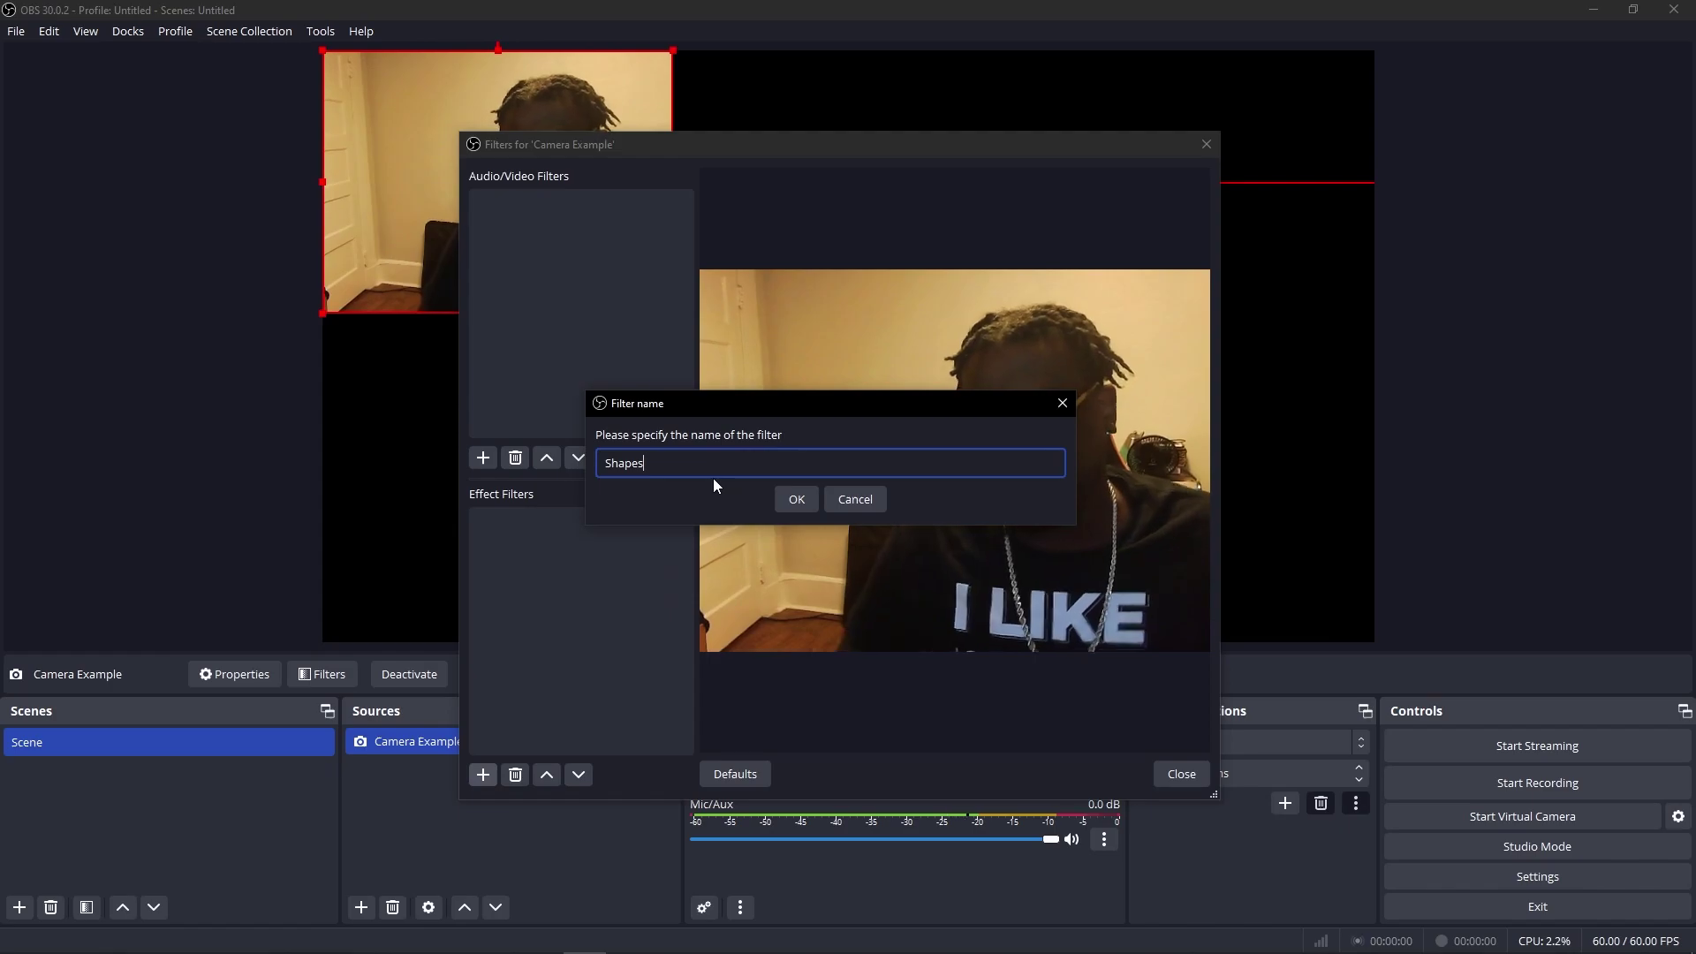
pyautogui.click(797, 500)
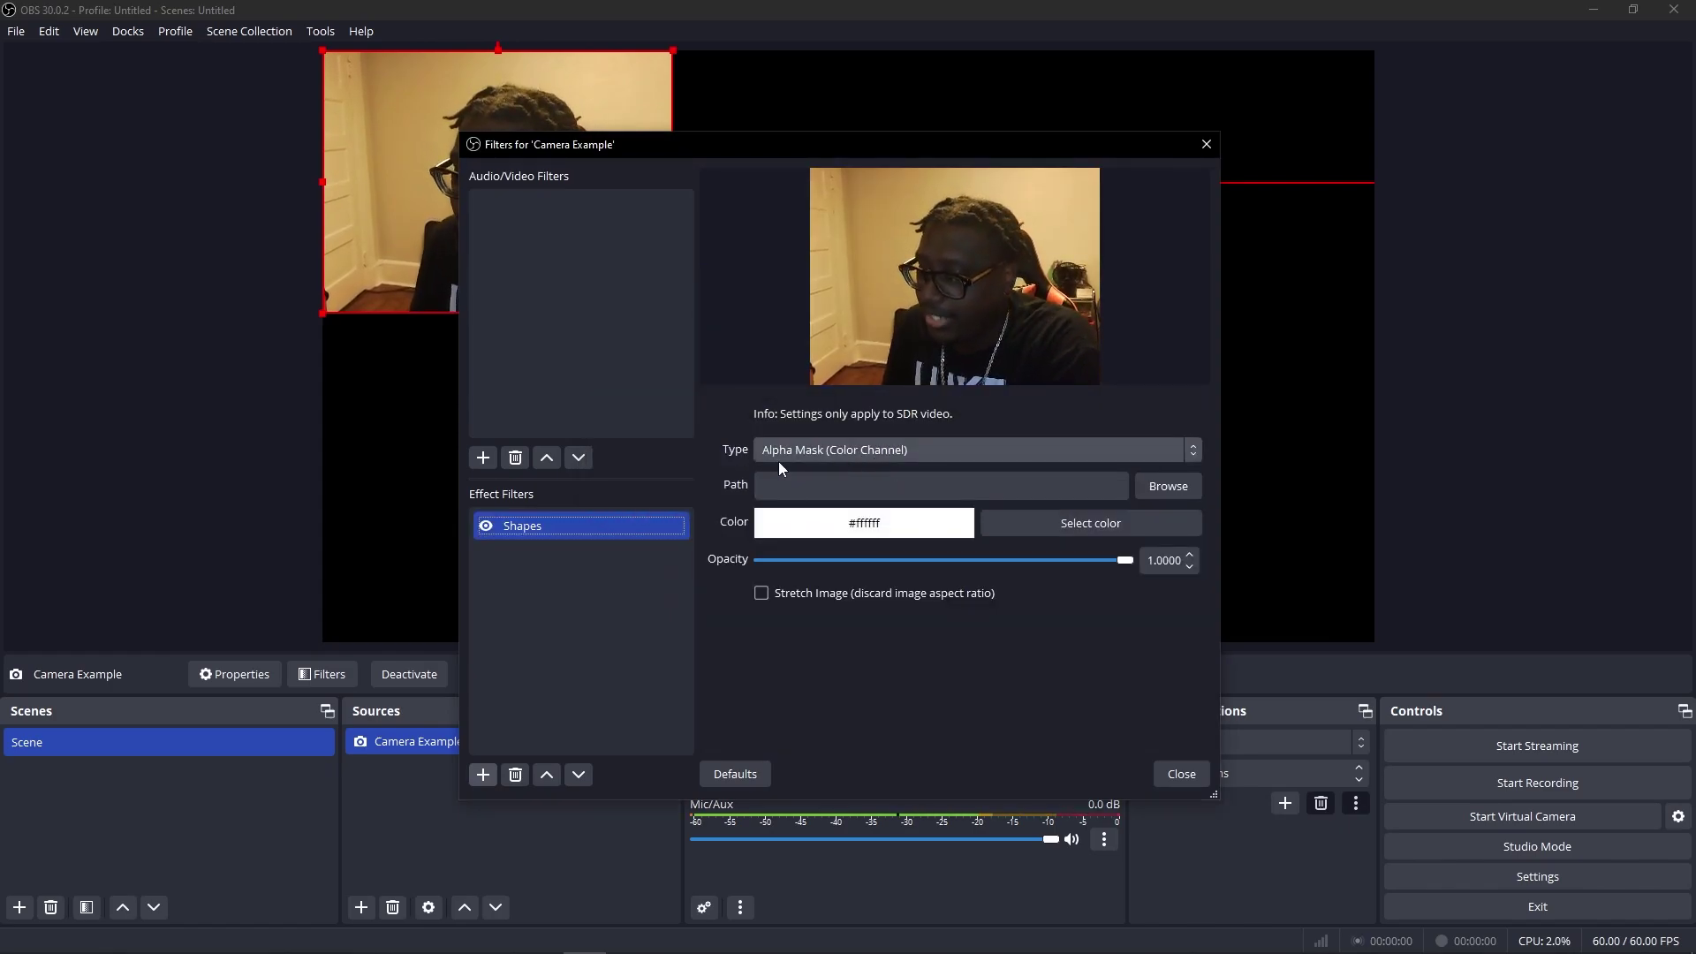
# Set the Shapes filter's mask image to 1920x1440_4.3 Ratio_Circle so the webcam becomes a circle.
pyautogui.click(1171, 489)
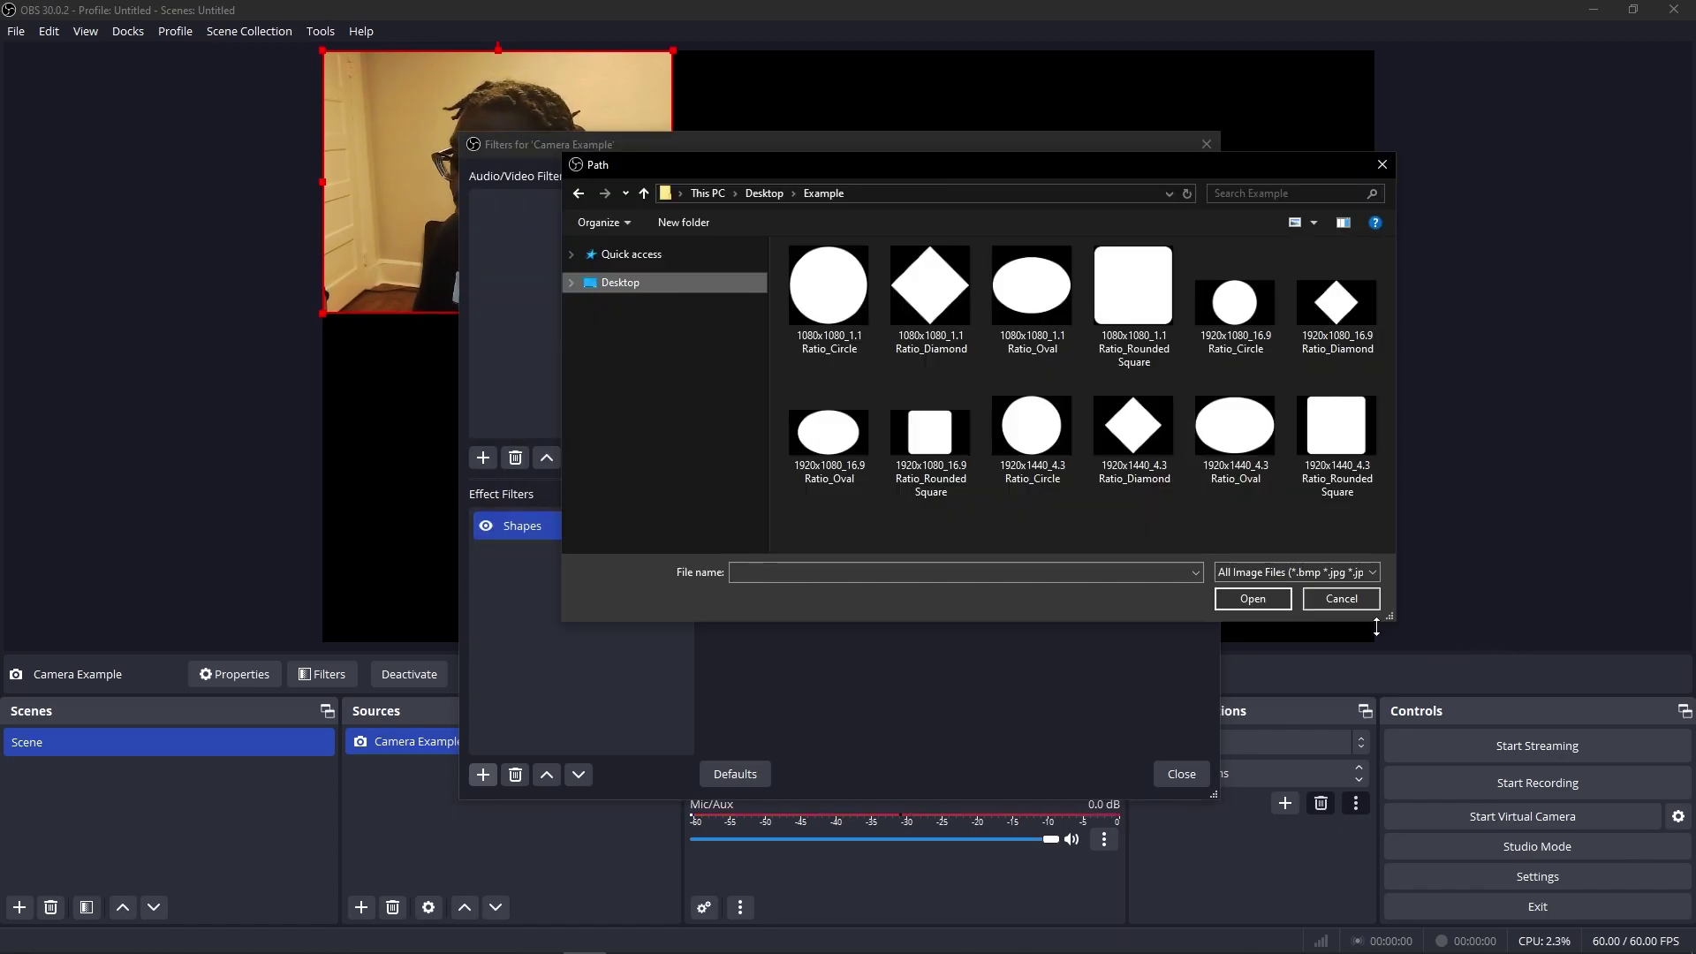
pyautogui.moveTo(1392, 622); pyautogui.dragTo(1444, 751)
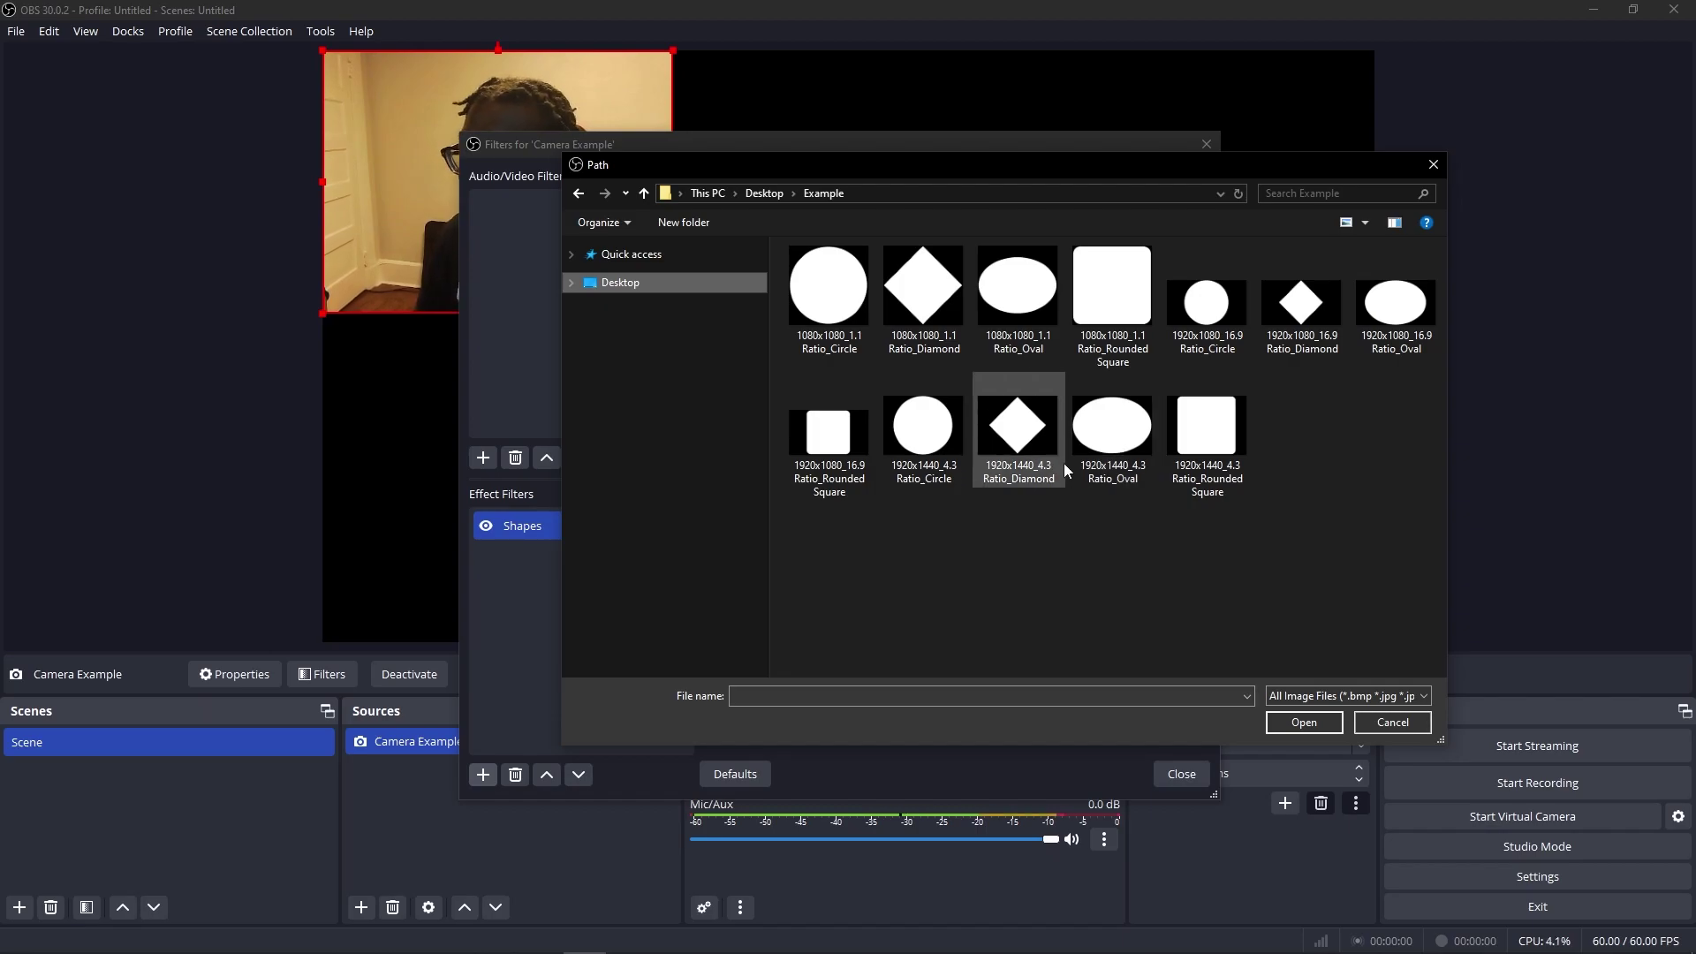
pyautogui.click(927, 446)
pyautogui.doubleClick(925, 441)
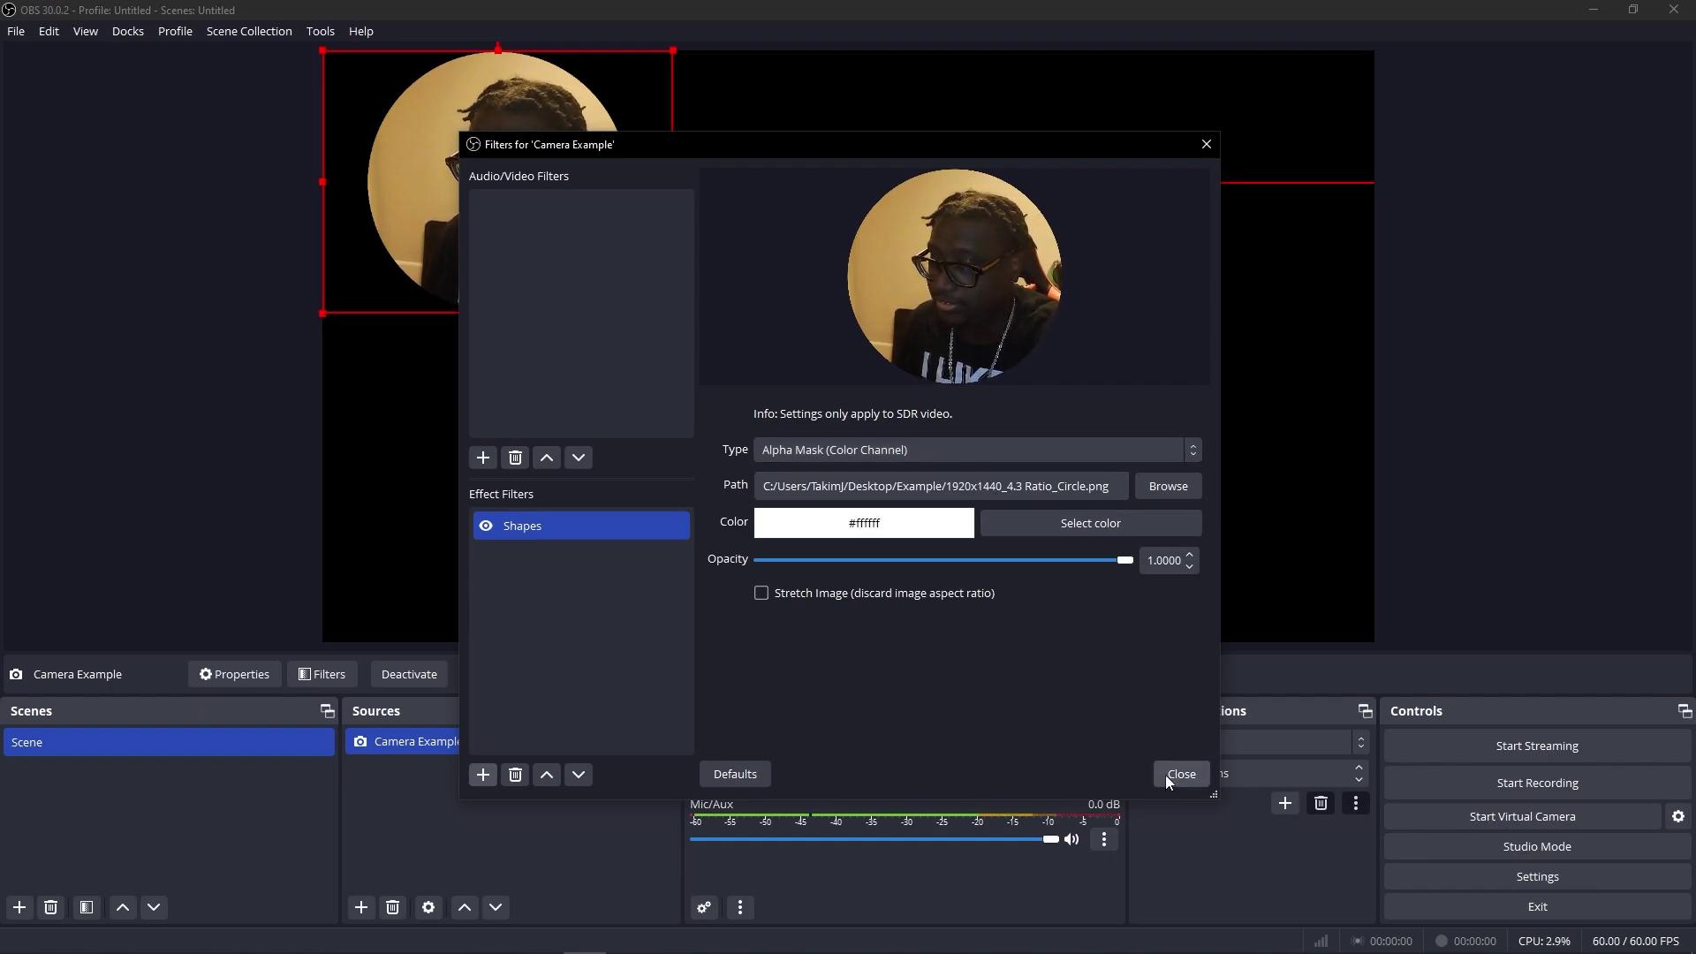
# Close the Filters window and move the circular Camera Example to the canvas centre.
pyautogui.click(1192, 774)
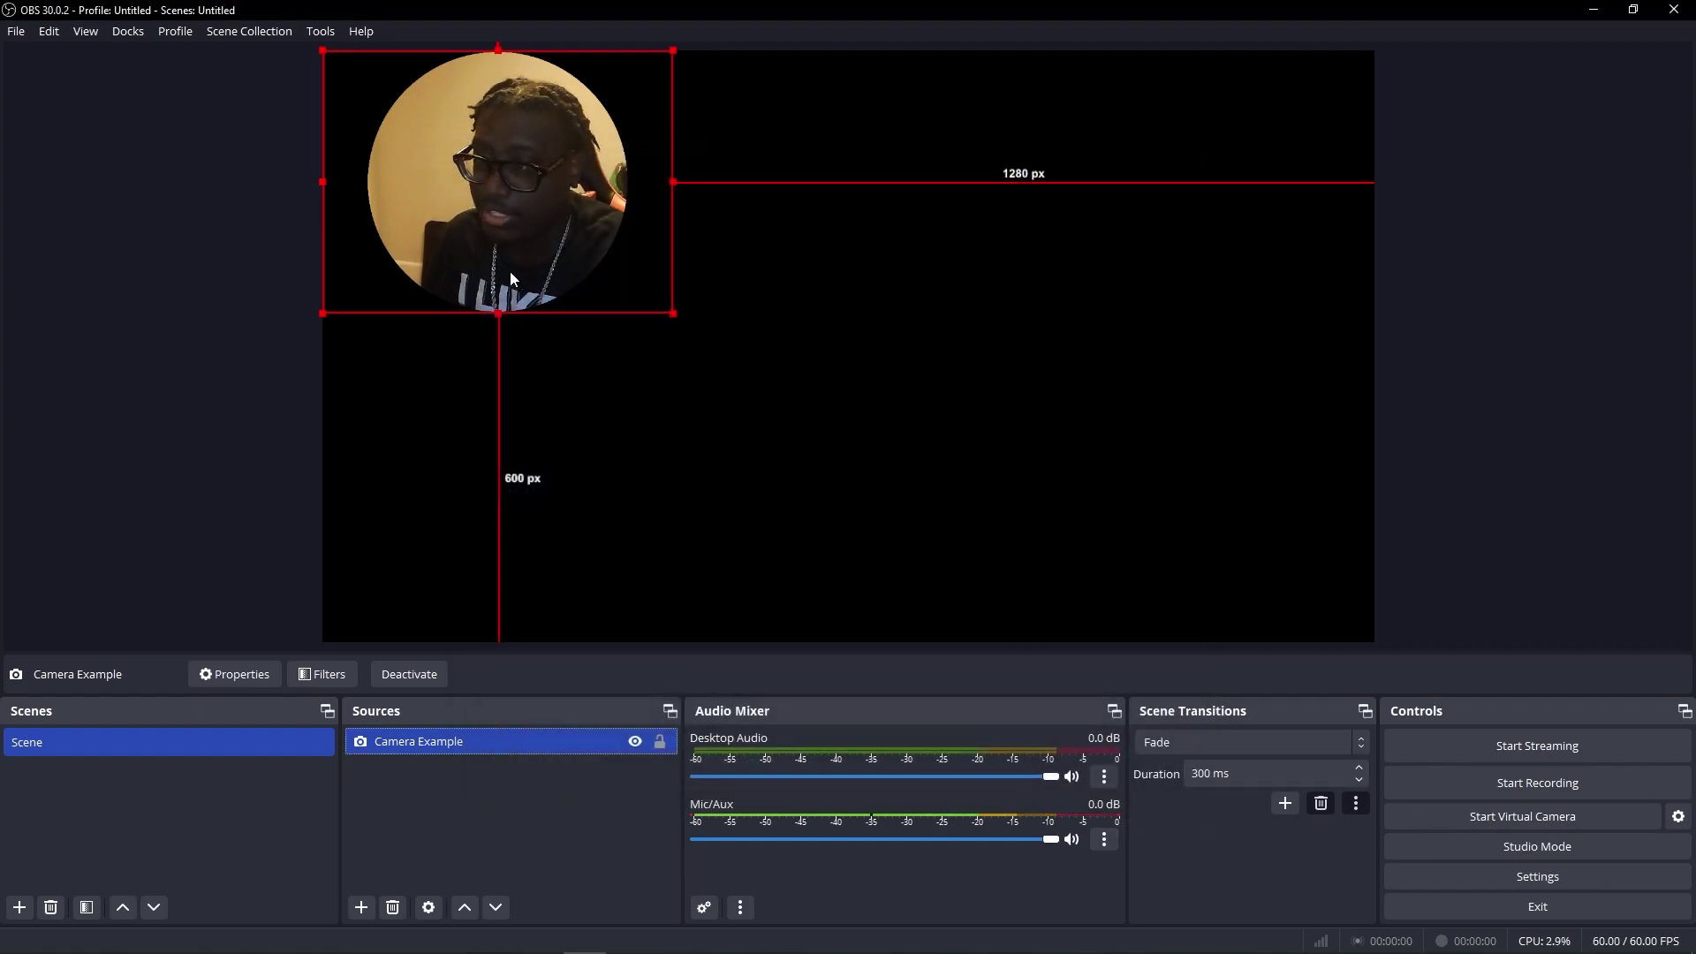
pyautogui.moveTo(511, 242); pyautogui.dragTo(840, 388)
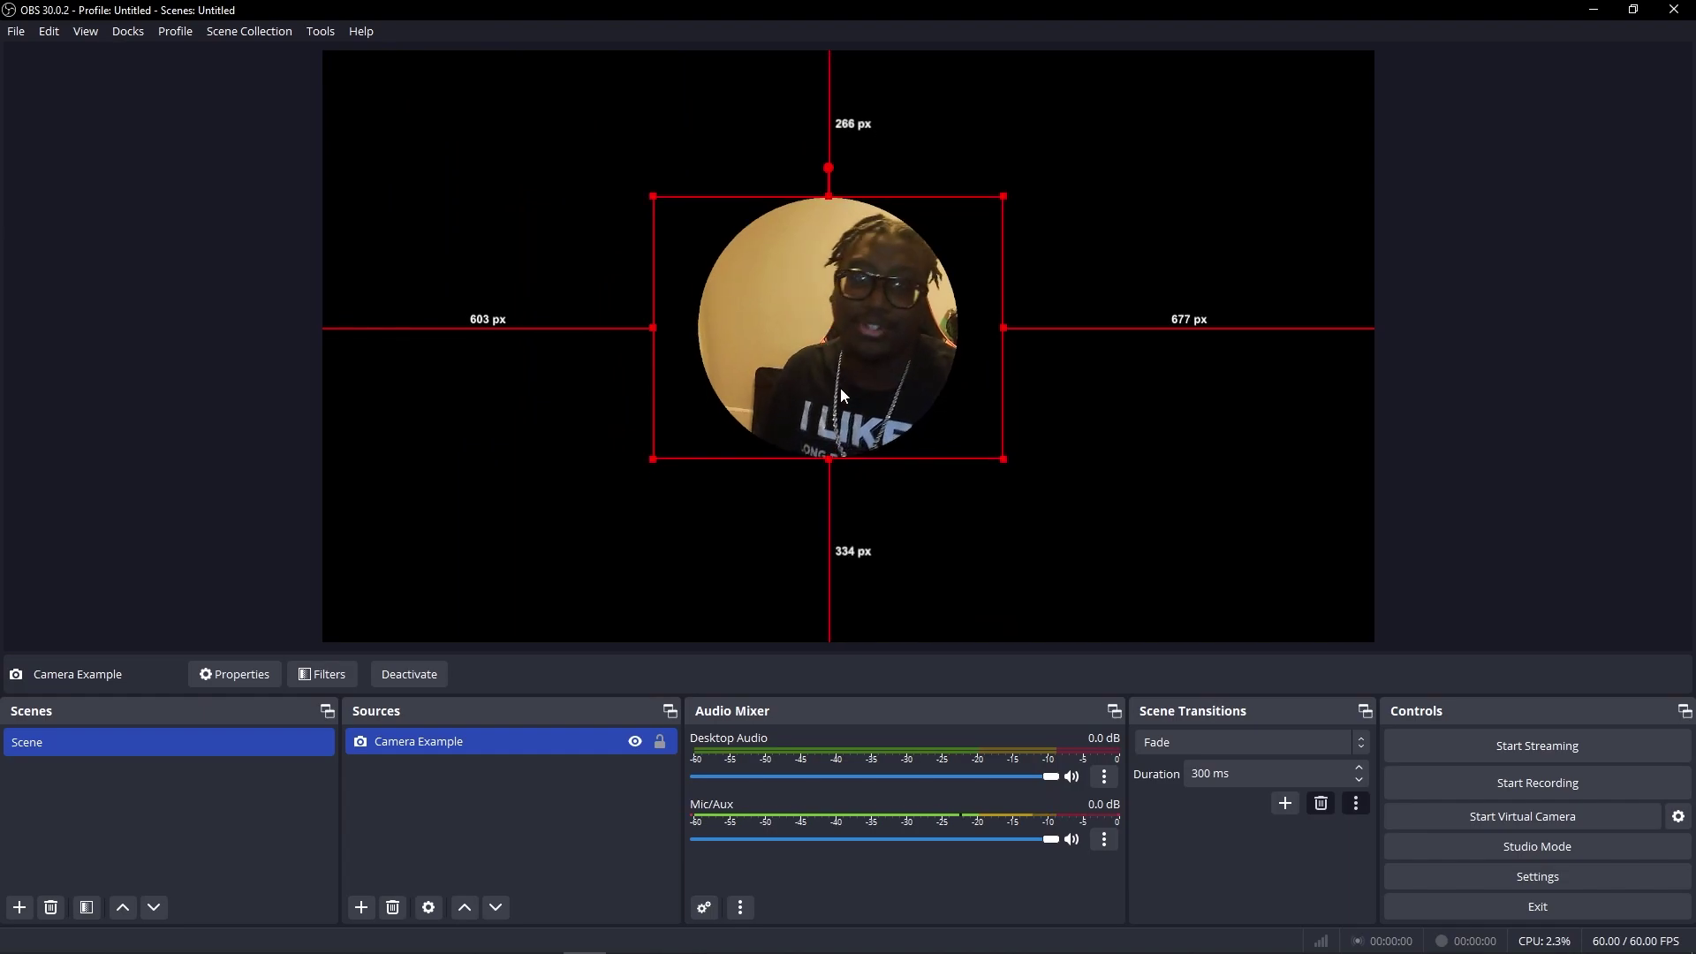